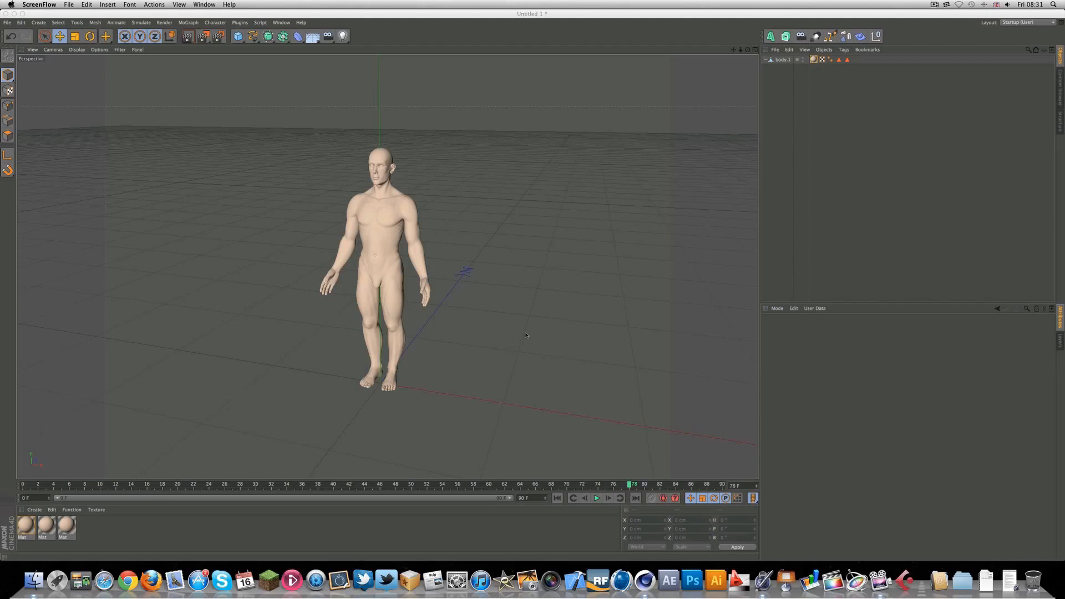
pyautogui.click(783, 59)
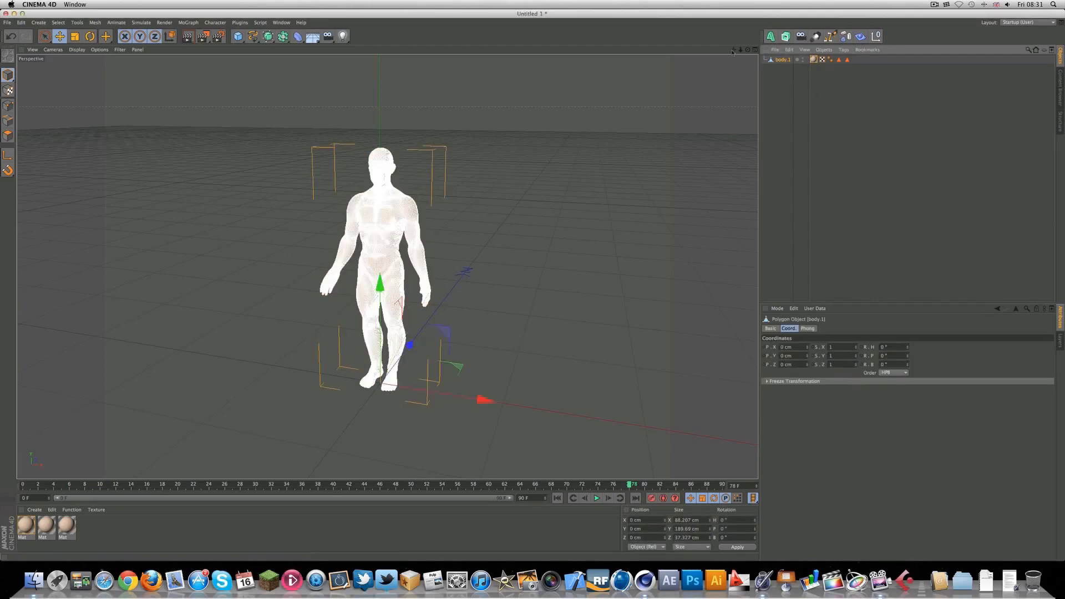
pyautogui.click(1060, 89)
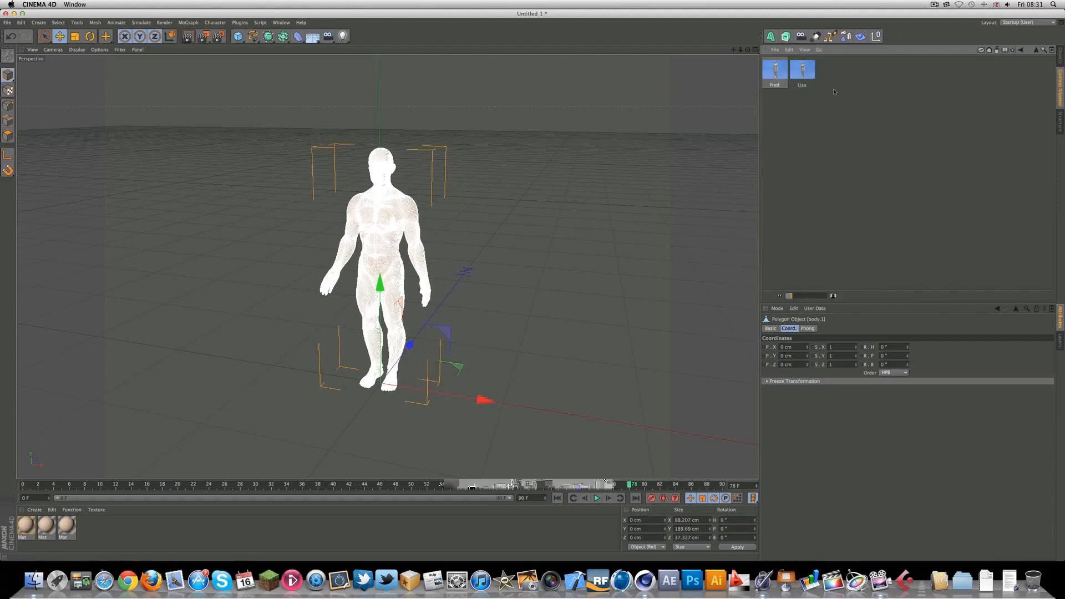
pyautogui.click(1060, 58)
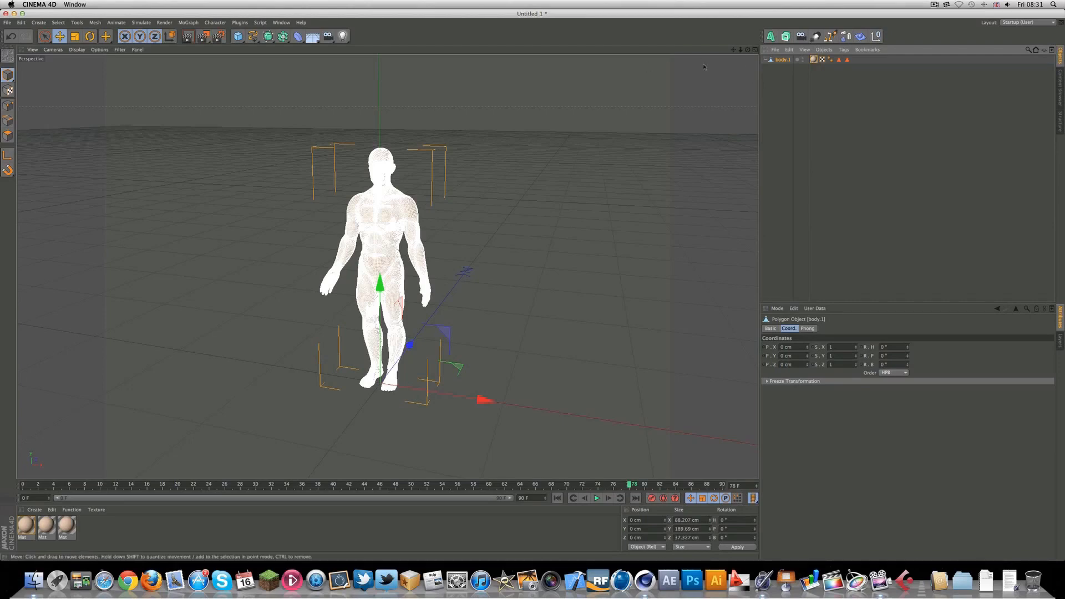
# Add a Character object to the scene and set its template to Biped.
pyautogui.click(214, 24)
pyautogui.click(227, 73)
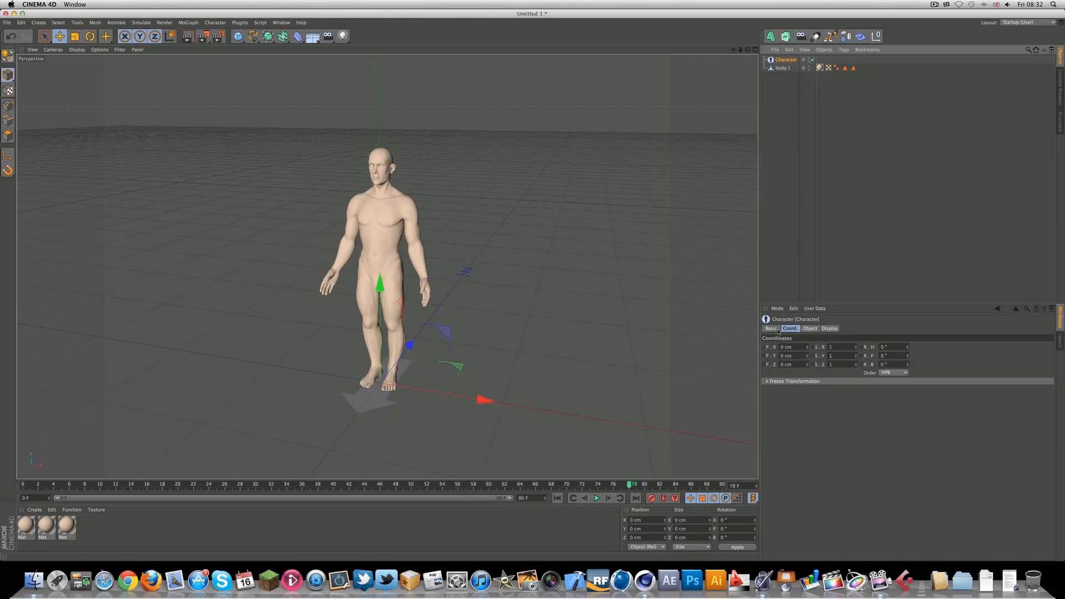
pyautogui.click(810, 329)
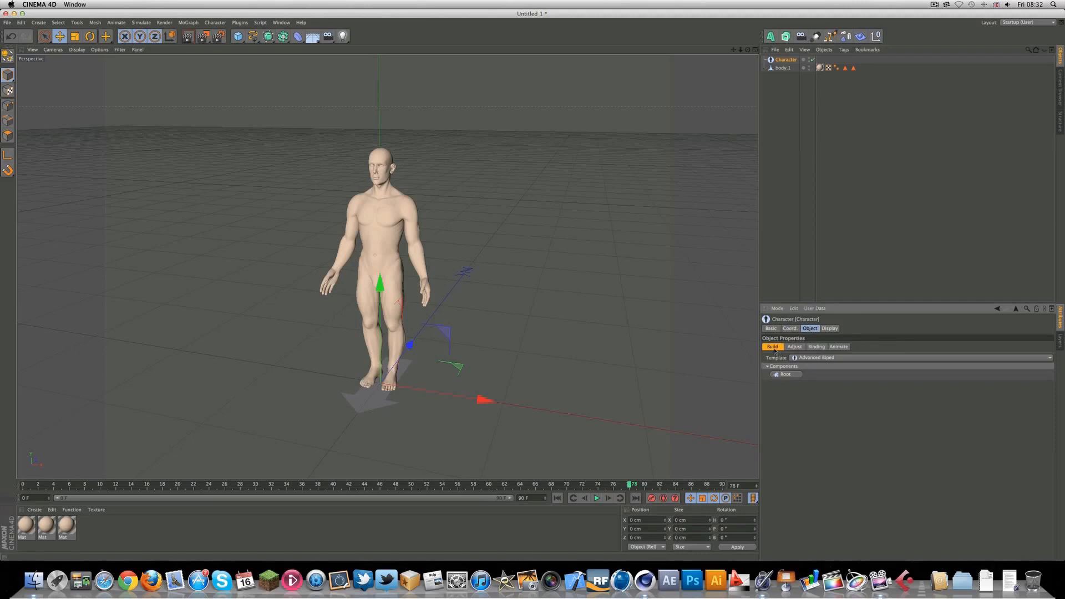
pyautogui.click(809, 359)
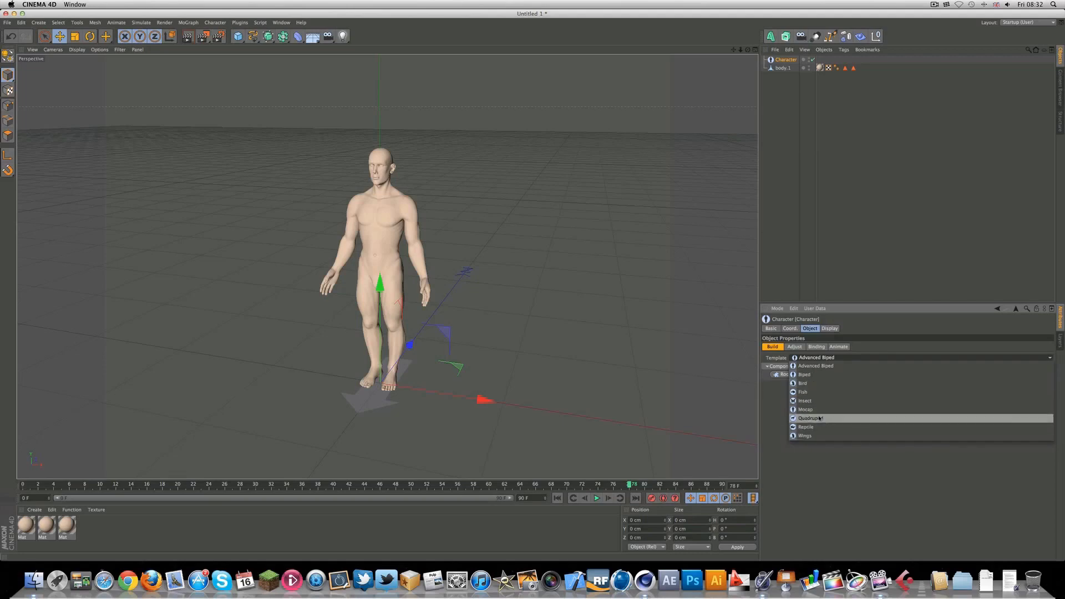
pyautogui.click(812, 376)
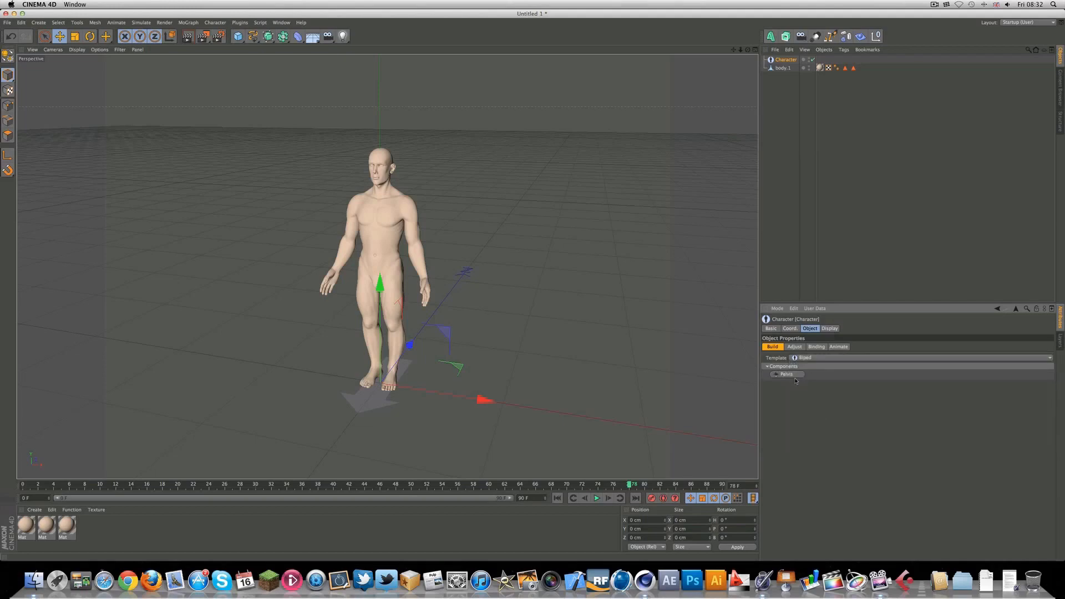
# Add a Pelvis, then a Spine (FK) under it and a Head under the spine.
pyautogui.click(787, 375)
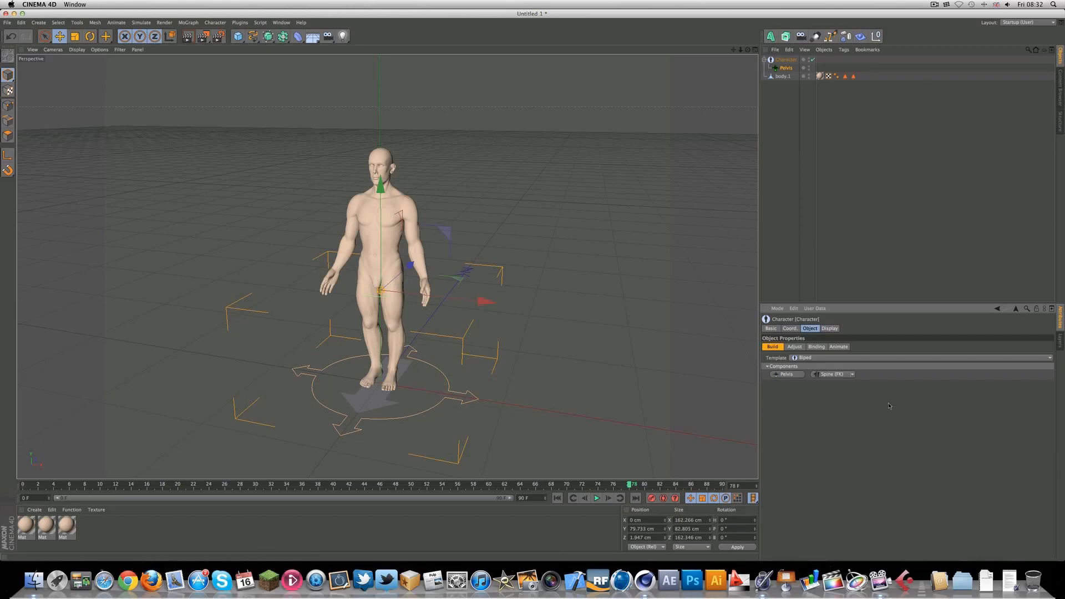
pyautogui.click(827, 375)
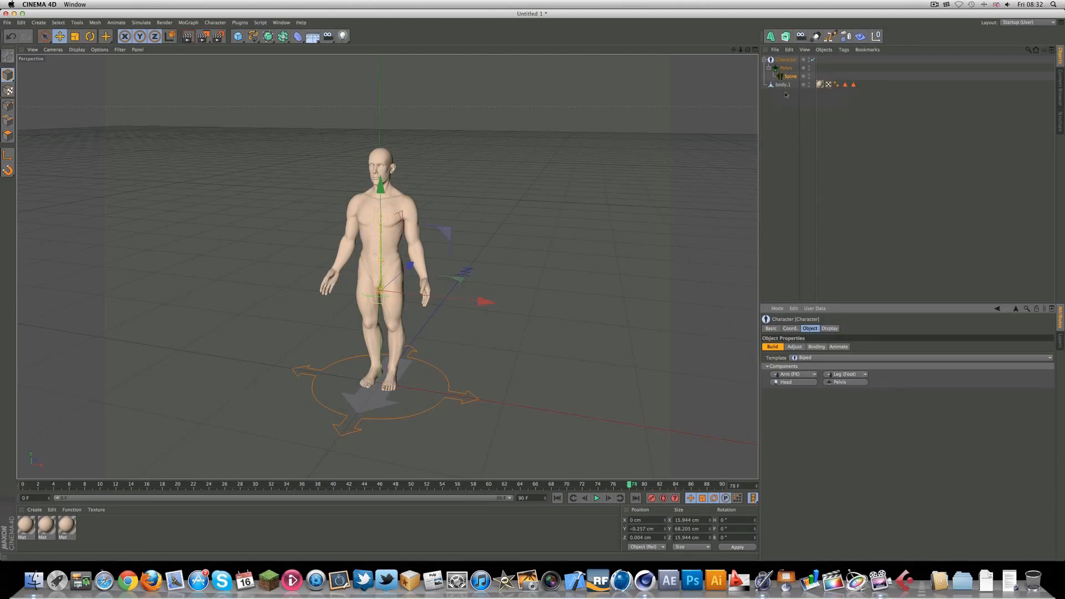
pyautogui.click(796, 382)
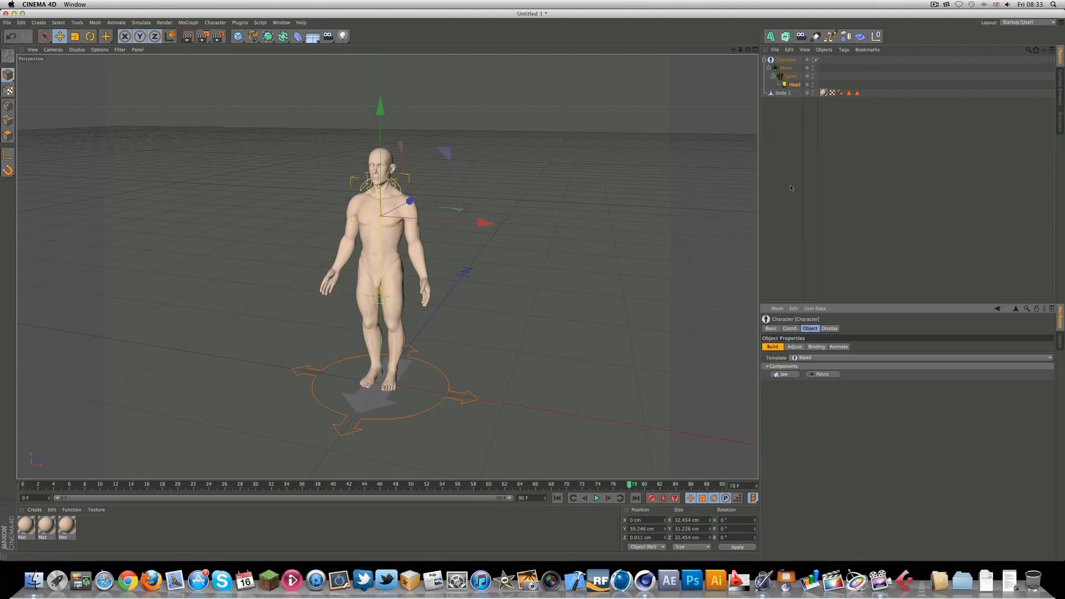
# Add left and right Arm (FK) components and left and right Leg (IK) components under the Spine.
pyautogui.click(791, 76)
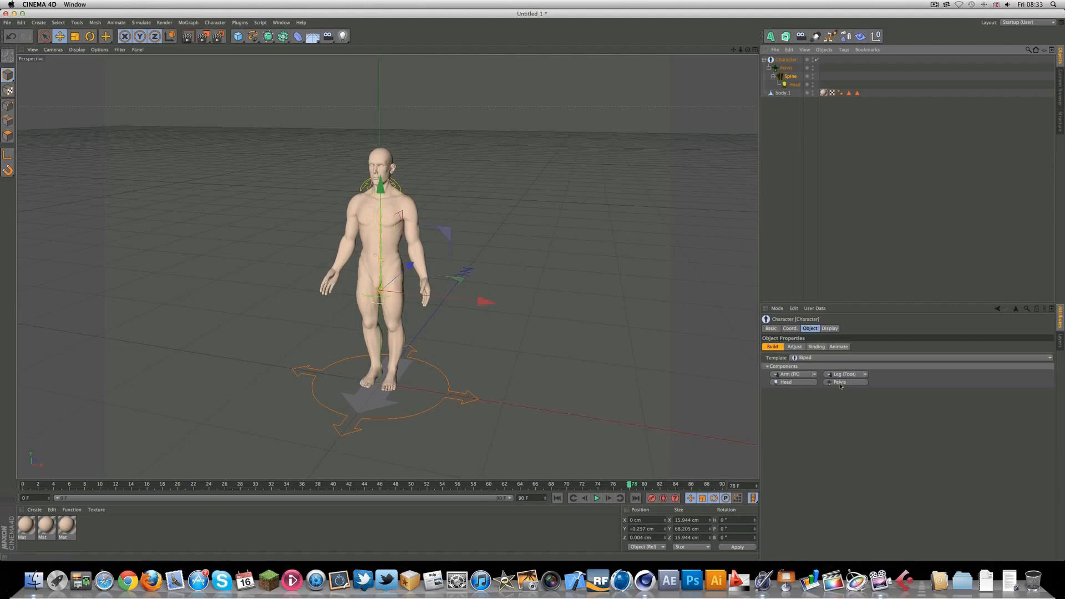
pyautogui.click(786, 375)
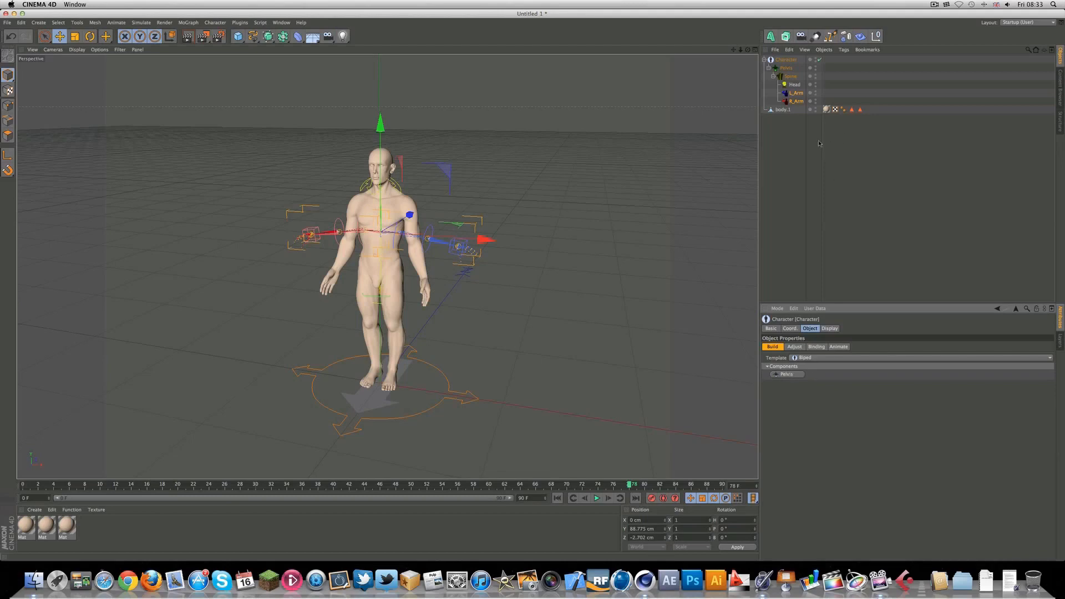
pyautogui.click(792, 77)
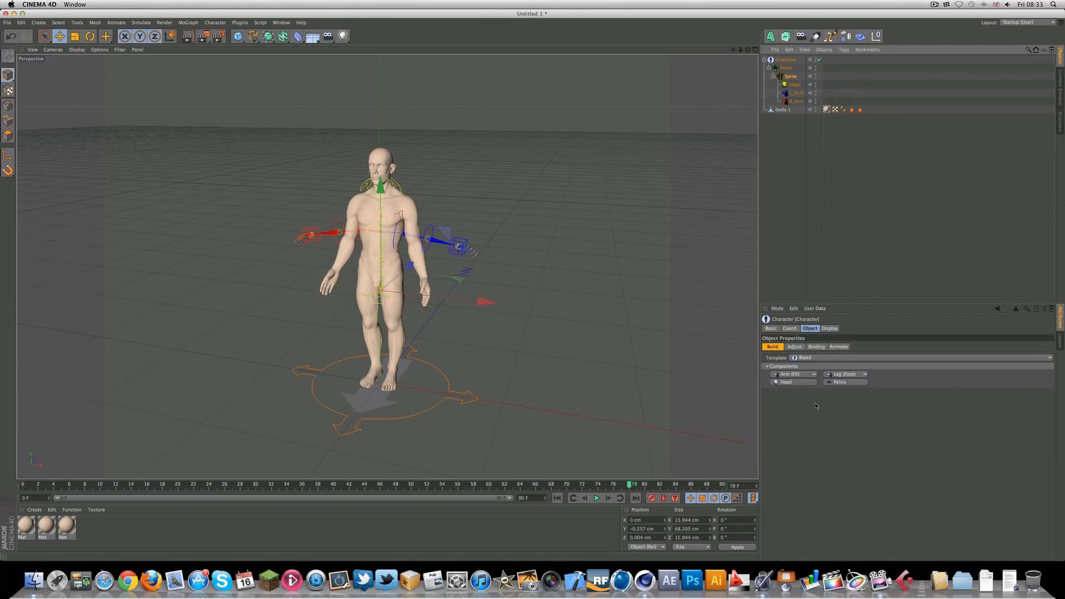
pyautogui.click(842, 375)
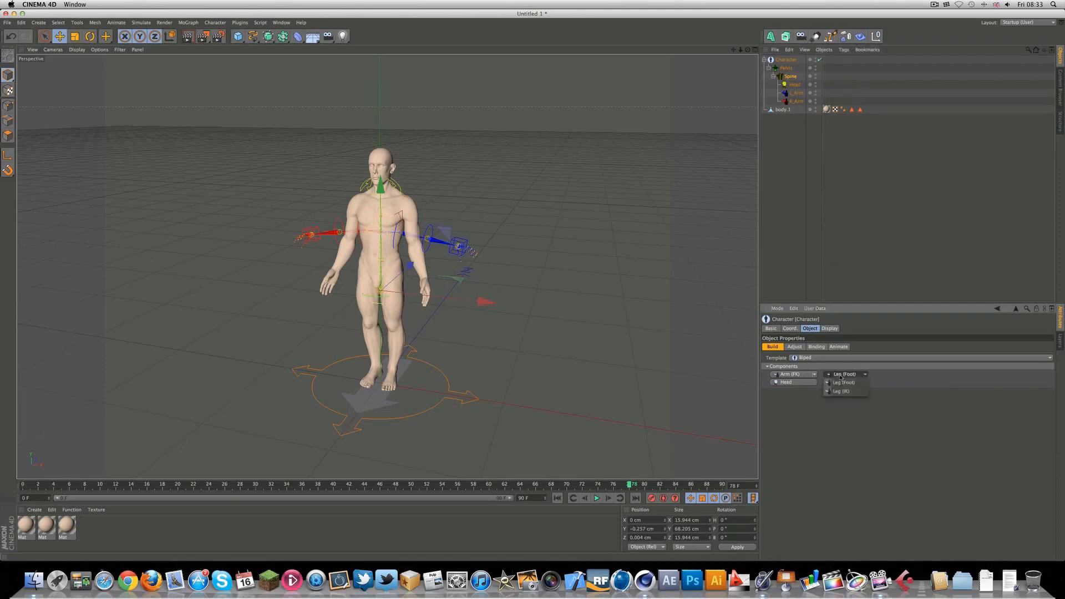
pyautogui.click(827, 405)
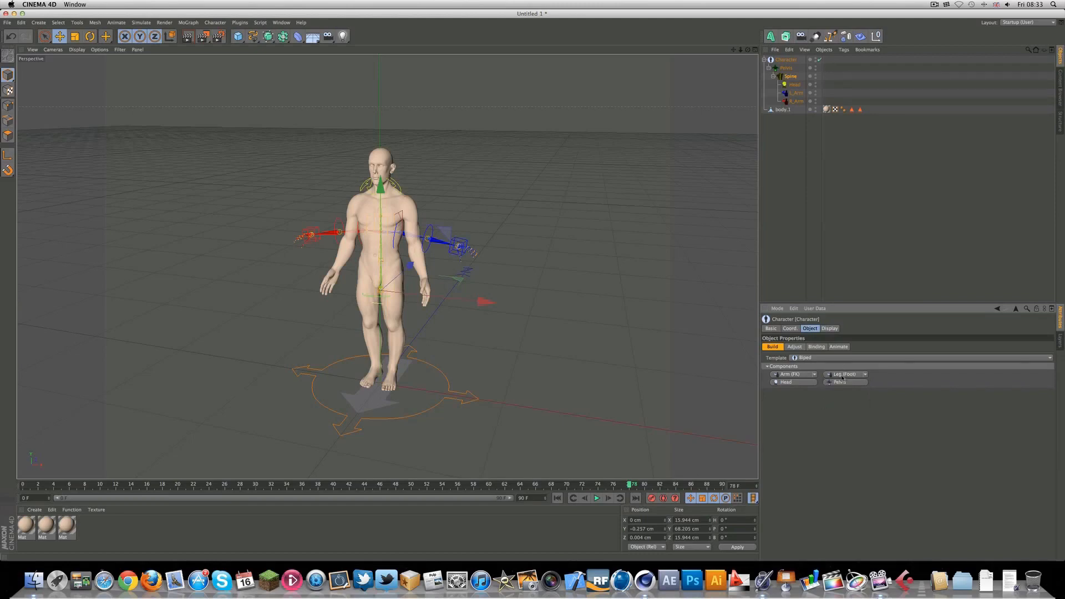
pyautogui.click(864, 375)
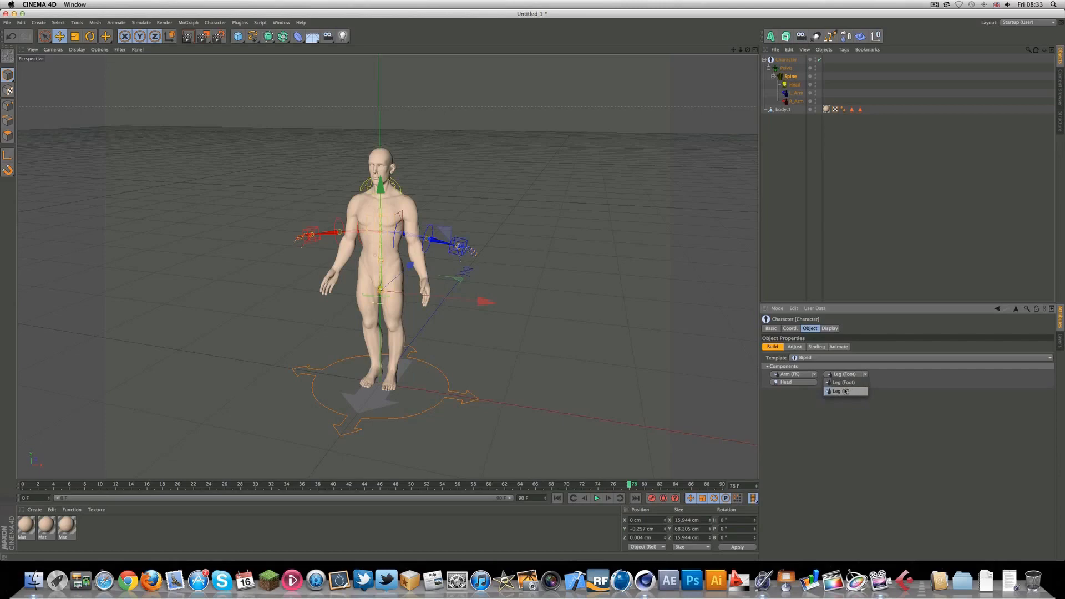
pyautogui.click(845, 391)
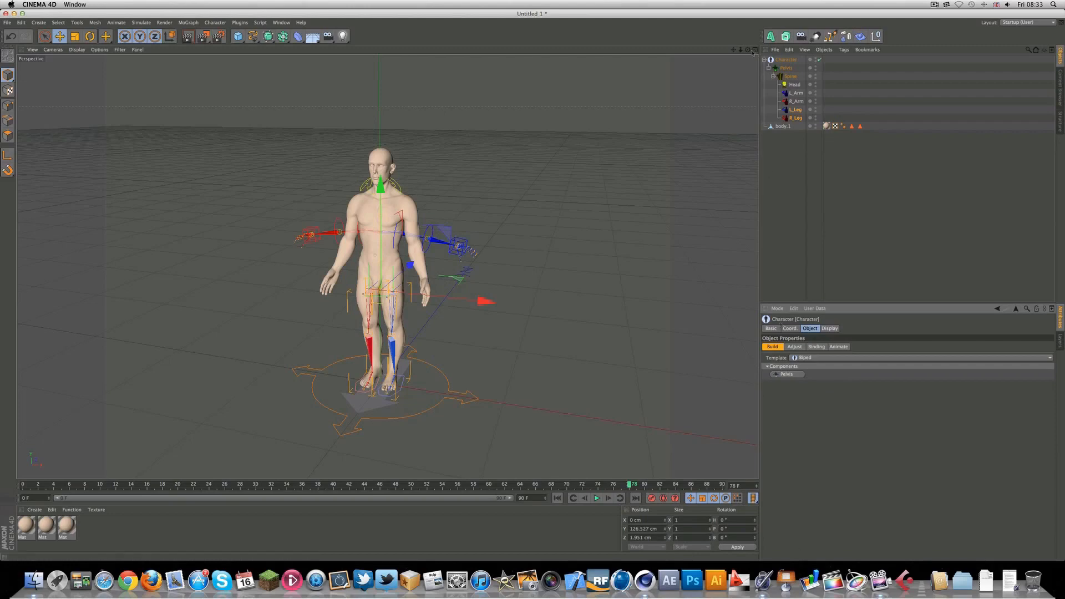
# Switch the character rig to Adjust mode with Components as the objects to adjust.
pyautogui.moveTo(747, 49); pyautogui.dragTo(795, 29)
pyautogui.moveTo(387, 267)
pyautogui.keyDown('alt'); pyautogui.mouseDown()
pyautogui.moveTo(344, 267)
pyautogui.moveTo(395, 266)
pyautogui.mouseUp(); pyautogui.keyUp('alt')
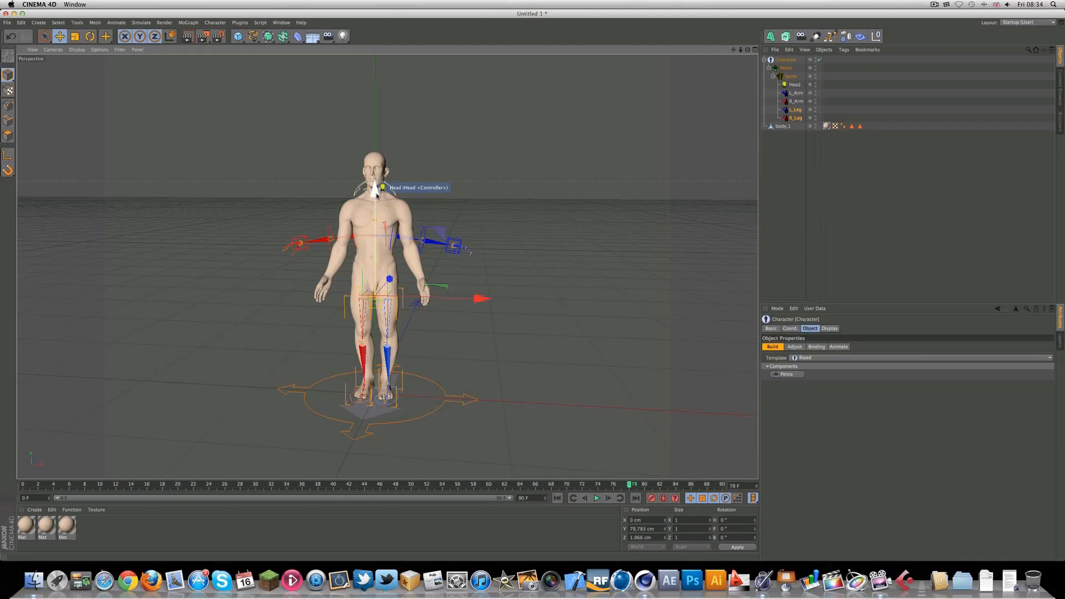
pyautogui.click(795, 347)
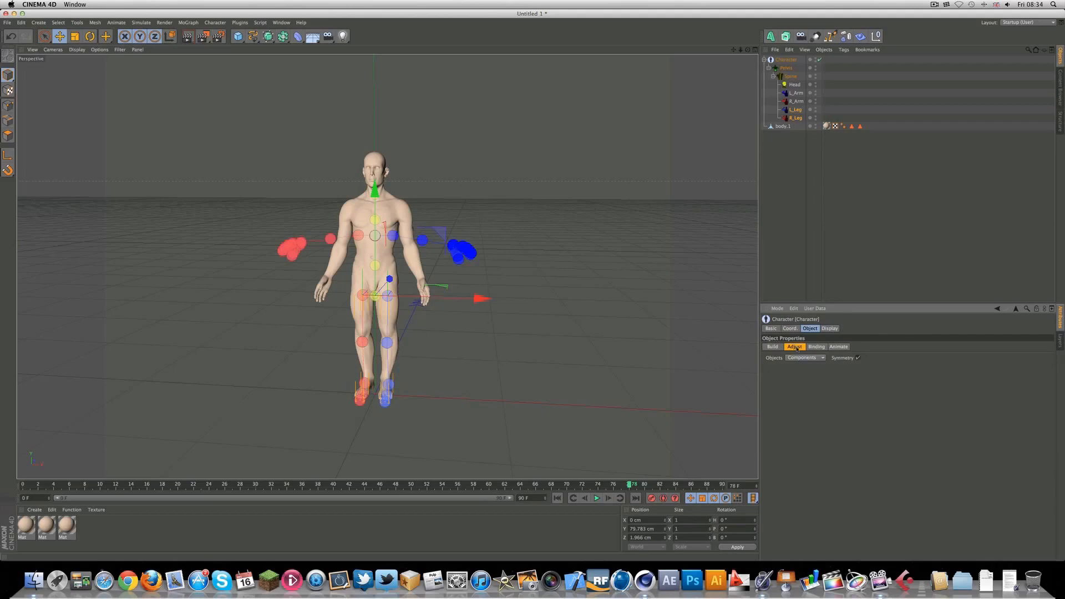
pyautogui.click(799, 359)
# Raise the head joint into the head and the upper spine joint toward the base of the neck, working in side view.
pyautogui.moveTo(748, 49); pyautogui.dragTo(633, 60)
pyautogui.moveTo(387, 267); pyautogui.dragTo(387, 267)
pyautogui.moveTo(416, 220); pyautogui.dragTo(419, 173)
pyautogui.click(436, 189)
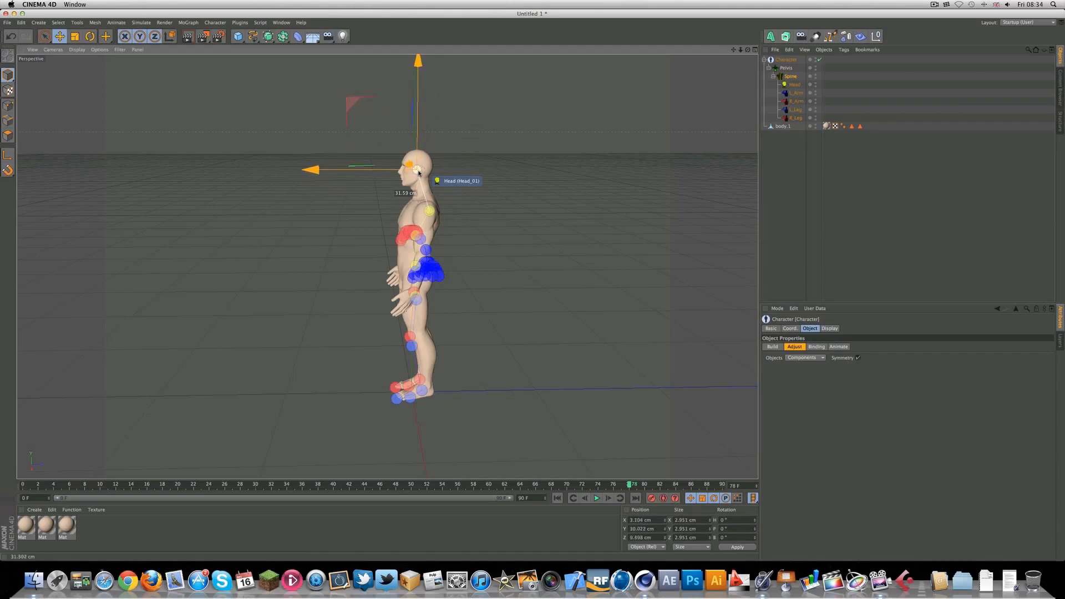
pyautogui.click(431, 204)
pyautogui.moveTo(430, 204); pyautogui.dragTo(431, 204)
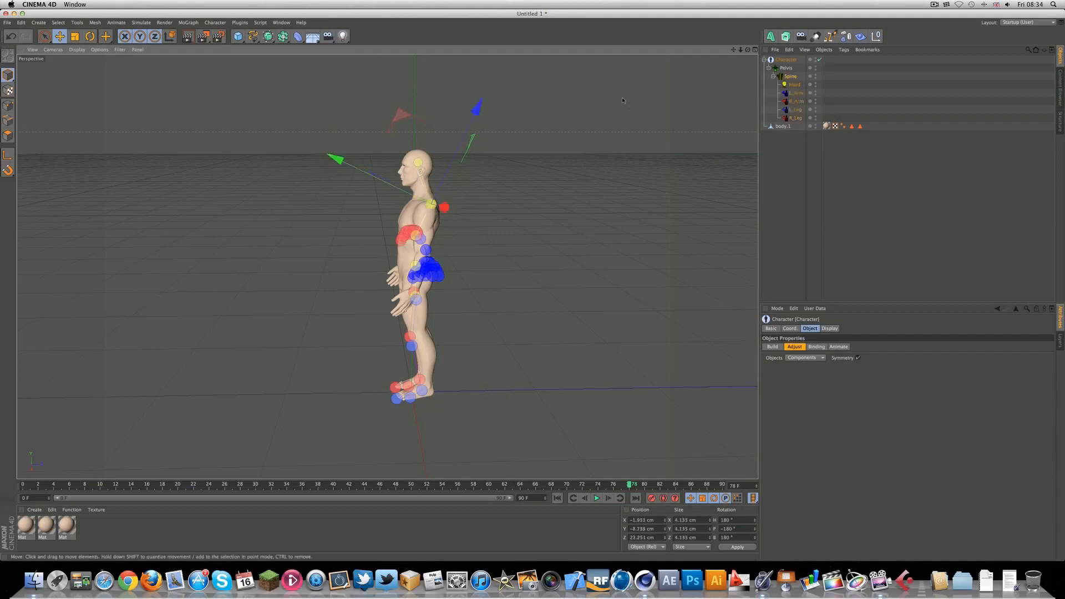
# Place the head base joint in the neck below the jaw and the head tip joint near the crown.
pyautogui.moveTo(748, 49); pyautogui.dragTo(688, 55)
pyautogui.moveTo(436, 210)
pyautogui.keyDown('alt'); pyautogui.mouseDown()
pyautogui.moveTo(441, 234)
pyautogui.moveTo(438, 213)
pyautogui.moveTo(420, 210)
pyautogui.mouseUp(); pyautogui.keyUp('alt')
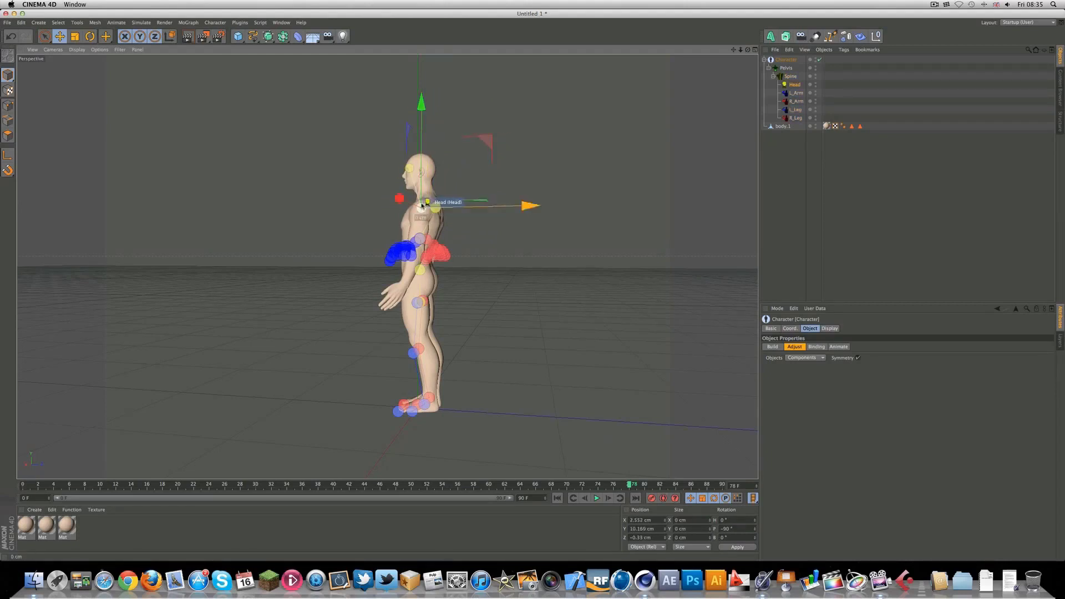
pyautogui.moveTo(422, 195); pyautogui.dragTo(416, 140)
pyautogui.click(413, 150)
pyautogui.moveTo(748, 49); pyautogui.dragTo(910, 61)
pyautogui.moveTo(365, 155); pyautogui.dragTo(358, 148)
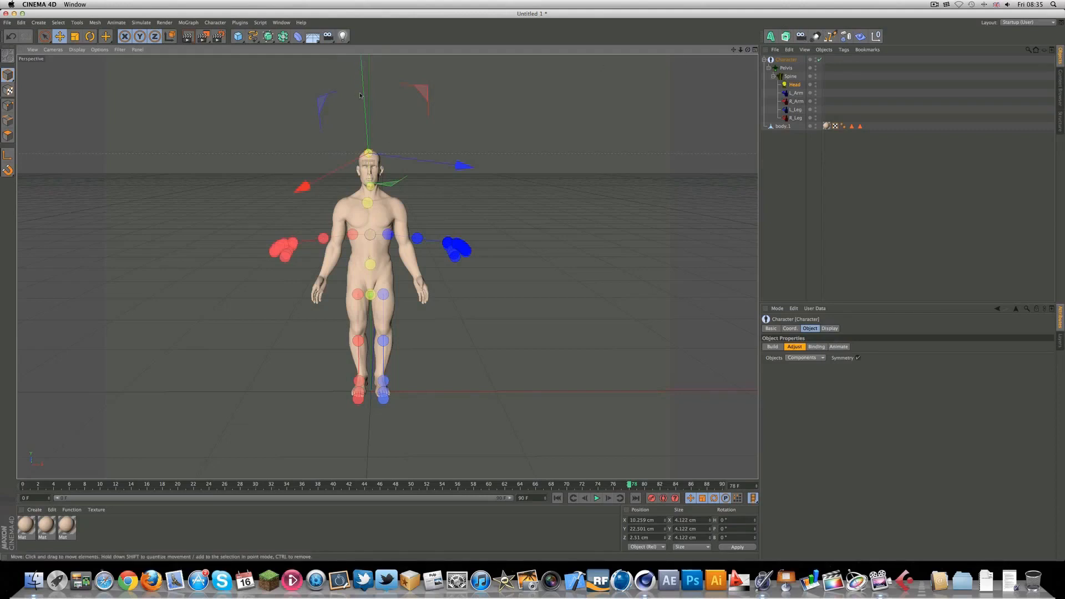
pyautogui.moveTo(360, 95); pyautogui.dragTo(365, 78)
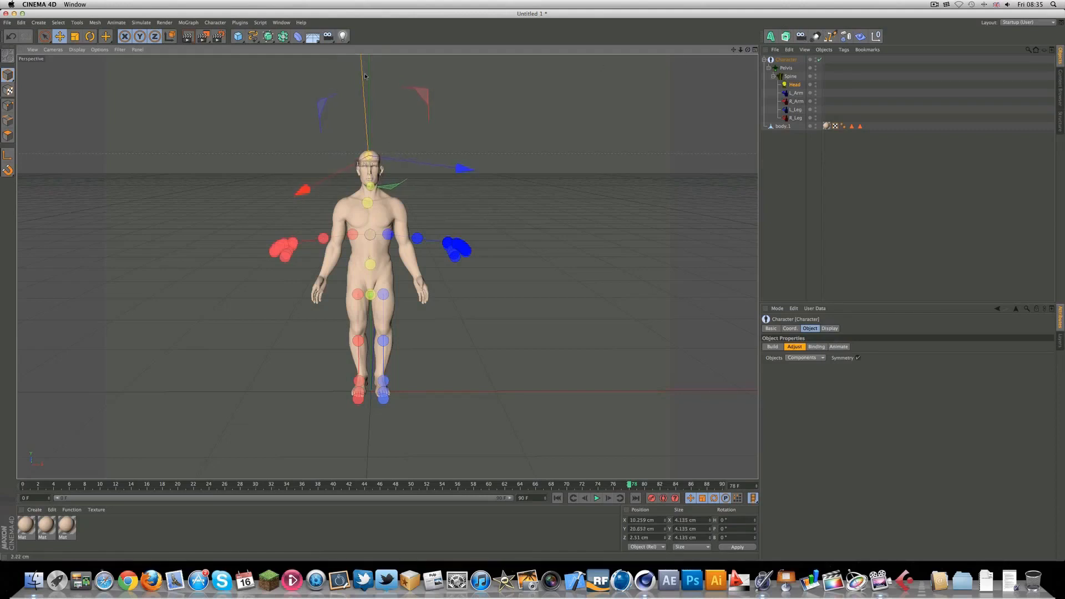
# Move the Spine_FK_03 joint up and forward into the base of the neck, checking it from behind and from the side.
pyautogui.keyDown('alt'); pyautogui.moveTo(387, 266); pyautogui.dragTo(387, 266); pyautogui.keyUp('alt')
pyautogui.moveTo(747, 50); pyautogui.dragTo(533, 231)
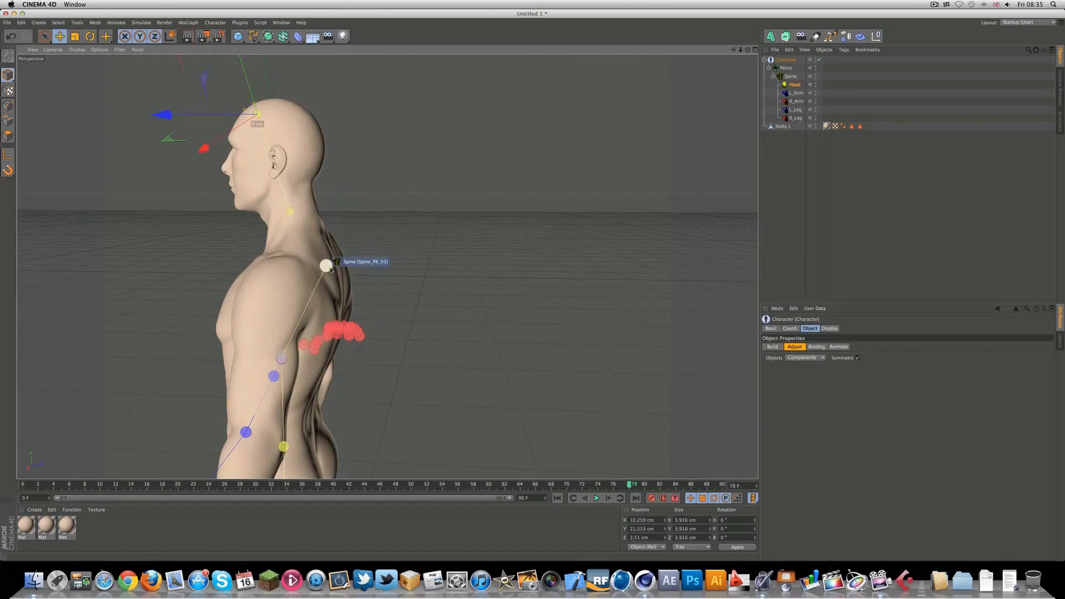
pyautogui.moveTo(331, 271); pyautogui.dragTo(319, 216)
pyautogui.moveTo(203, 222); pyautogui.dragTo(208, 223)
pyautogui.moveTo(748, 50); pyautogui.dragTo(604, 105)
pyautogui.moveTo(317, 220); pyautogui.dragTo(397, 261)
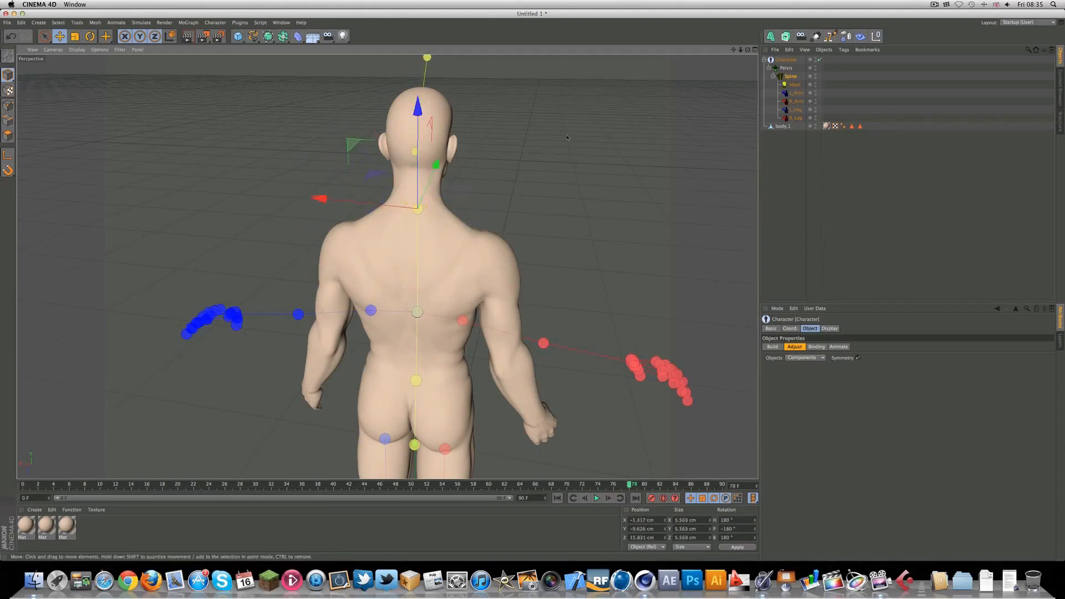
pyautogui.moveTo(749, 50); pyautogui.dragTo(312, 169)
pyautogui.moveTo(232, 202); pyautogui.dragTo(224, 200)
pyautogui.moveTo(327, 123); pyautogui.dragTo(325, 135)
pyautogui.moveTo(748, 50); pyautogui.dragTo(708, 57)
pyautogui.keyDown('alt'); pyautogui.moveTo(388, 266); pyautogui.dragTo(387, 266); pyautogui.keyUp('alt')
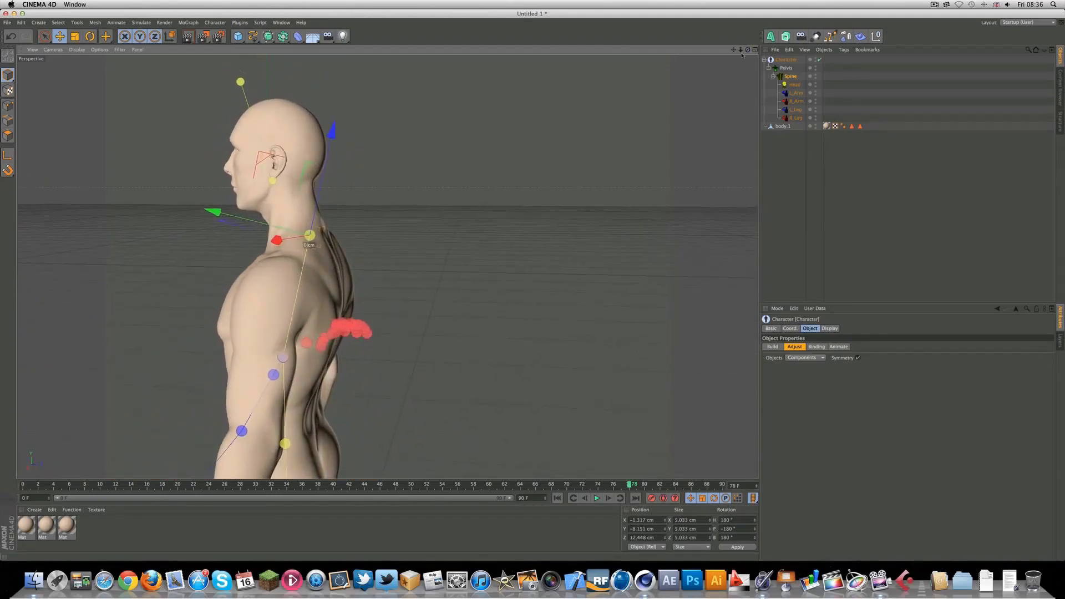
# Shift the mid-spine joint about 8 cm toward the back and realign the upper spine joint at the base of the neck.
pyautogui.click(287, 351)
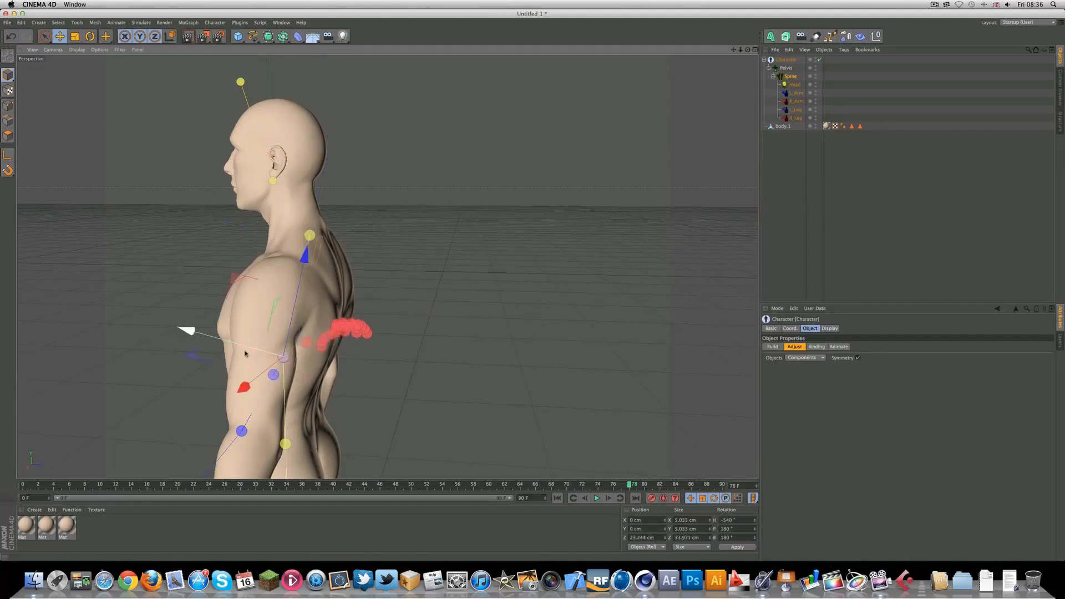
pyautogui.moveTo(261, 353); pyautogui.dragTo(291, 355)
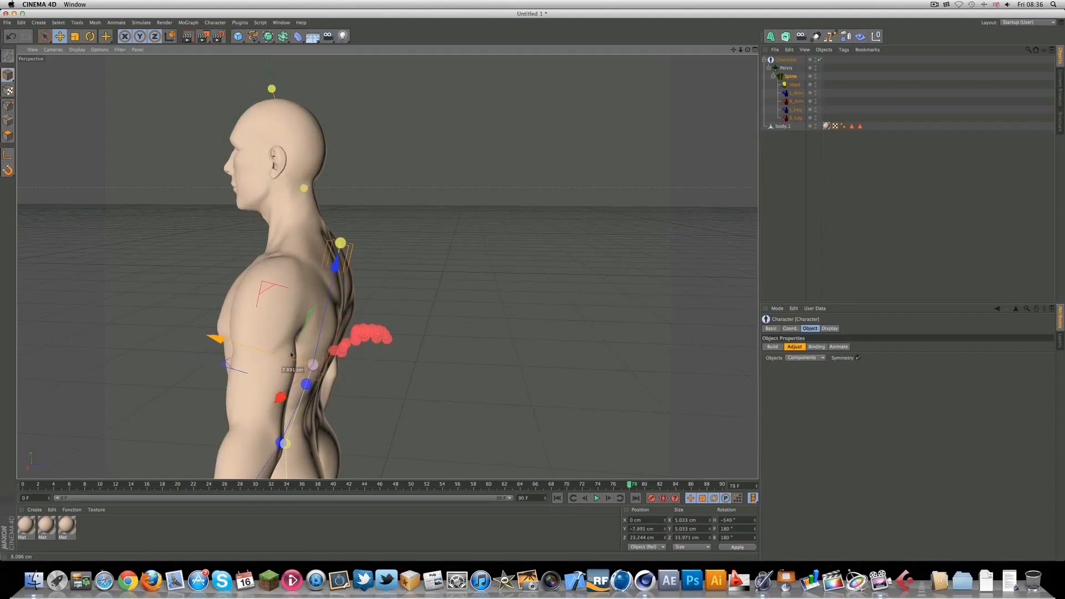
pyautogui.click(340, 243)
pyautogui.moveTo(340, 243); pyautogui.dragTo(314, 232)
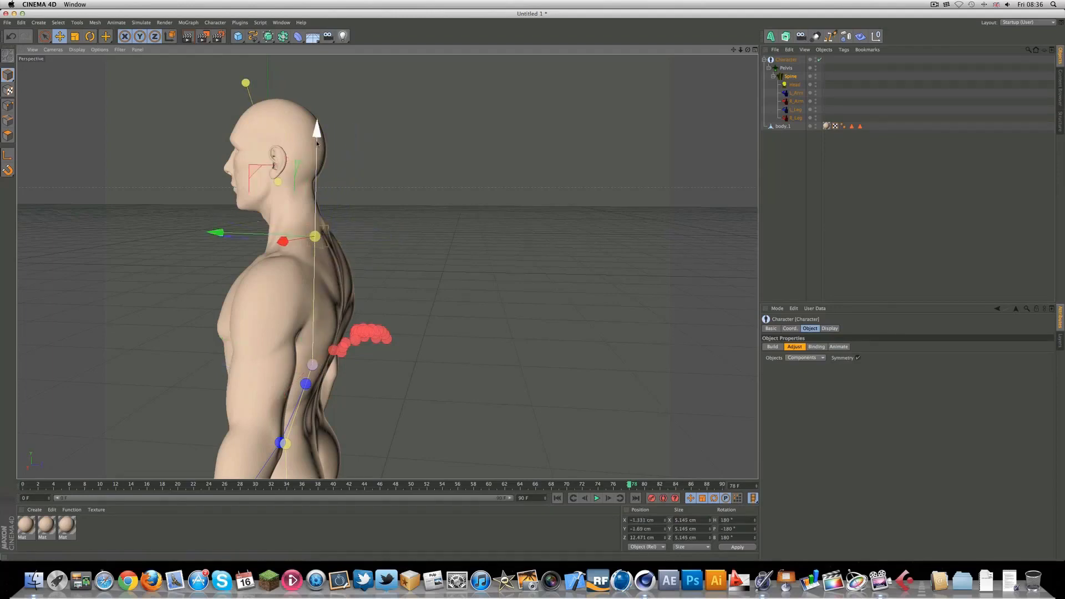
pyautogui.moveTo(317, 143); pyautogui.dragTo(311, 161)
# Move the head tip joint back and down onto the crown of the head.
pyautogui.moveTo(748, 49); pyautogui.dragTo(763, 73)
pyautogui.click(238, 97)
pyautogui.moveTo(217, 102); pyautogui.dragTo(256, 76)
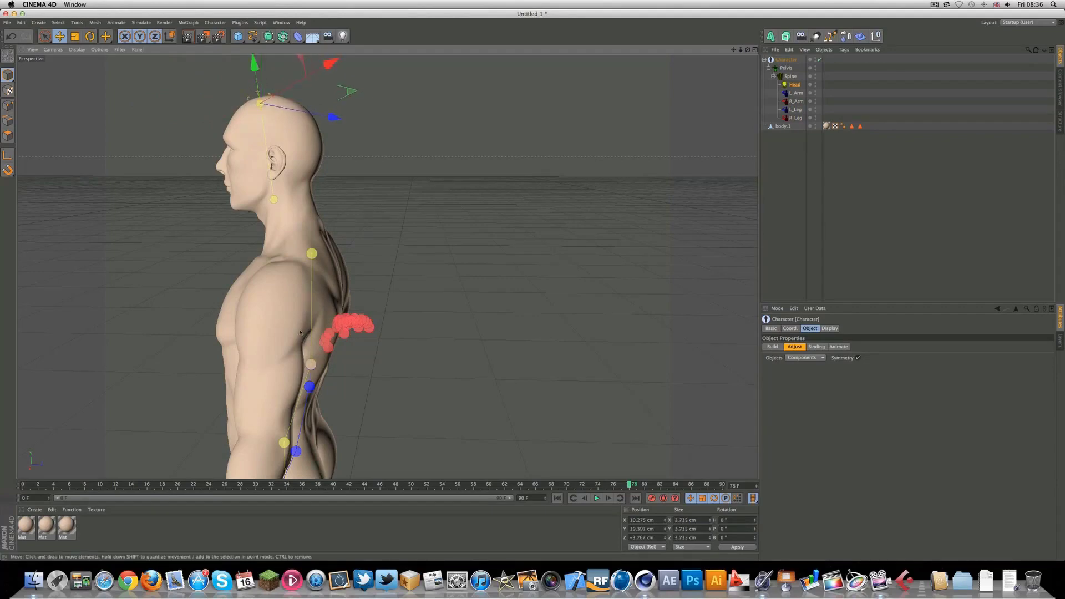
# Shift the lower spine joint about 2.8 cm toward the lower back in side view.
pyautogui.scroll(-1, 315, 392)
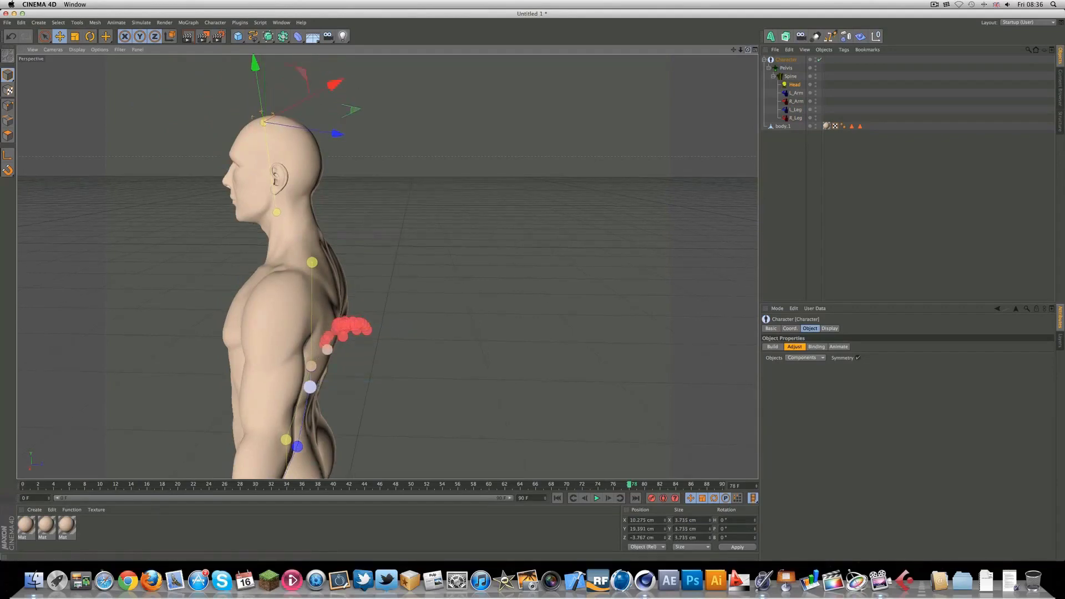
pyautogui.moveTo(748, 50); pyautogui.dragTo(615, 44)
pyautogui.keyDown('alt'); pyautogui.moveTo(333, 266); pyautogui.dragTo(387, 266); pyautogui.keyUp('alt')
pyautogui.moveTo(733, 49); pyautogui.dragTo(841, 7)
pyautogui.moveTo(388, 268); pyautogui.dragTo(430, 232)
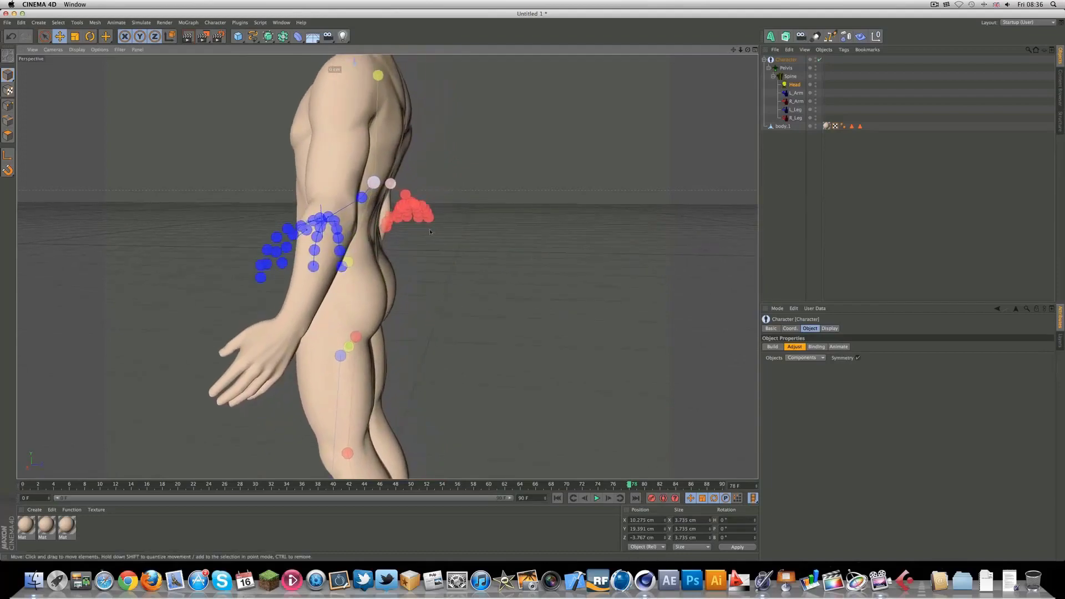
pyautogui.click(342, 265)
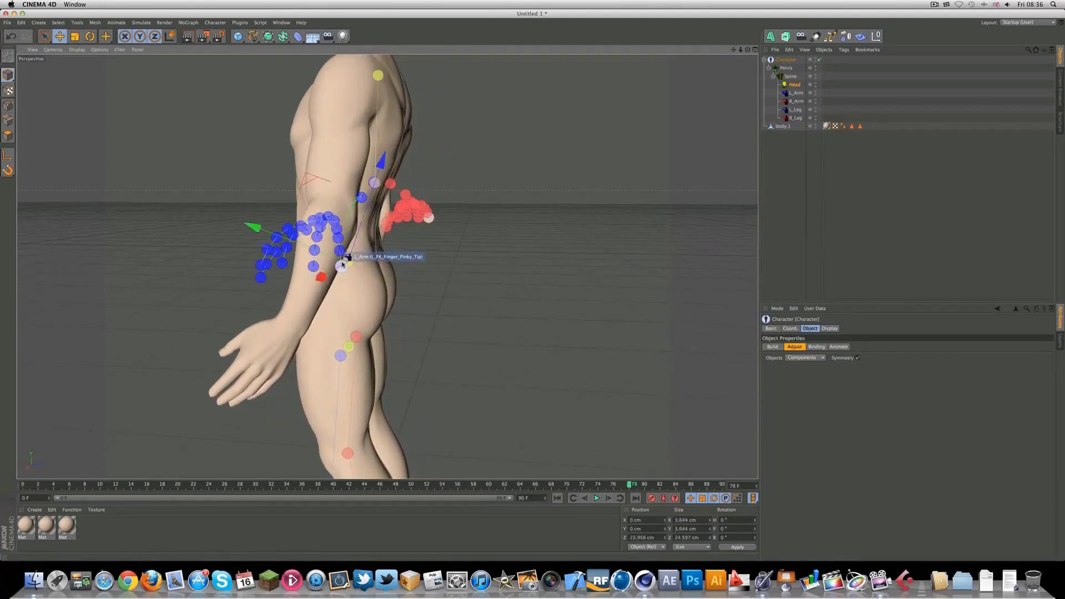
pyautogui.moveTo(334, 257); pyautogui.dragTo(345, 262)
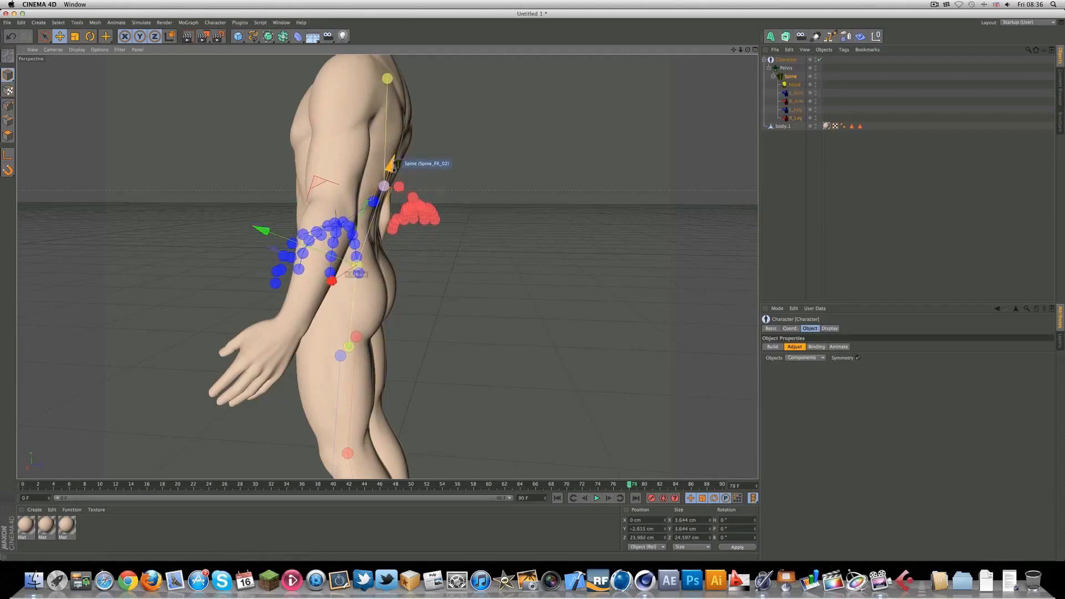
# Raise the lower spine joint and shift it about 1.9 cm further toward the back in side view.
pyautogui.moveTo(394, 164); pyautogui.dragTo(397, 156)
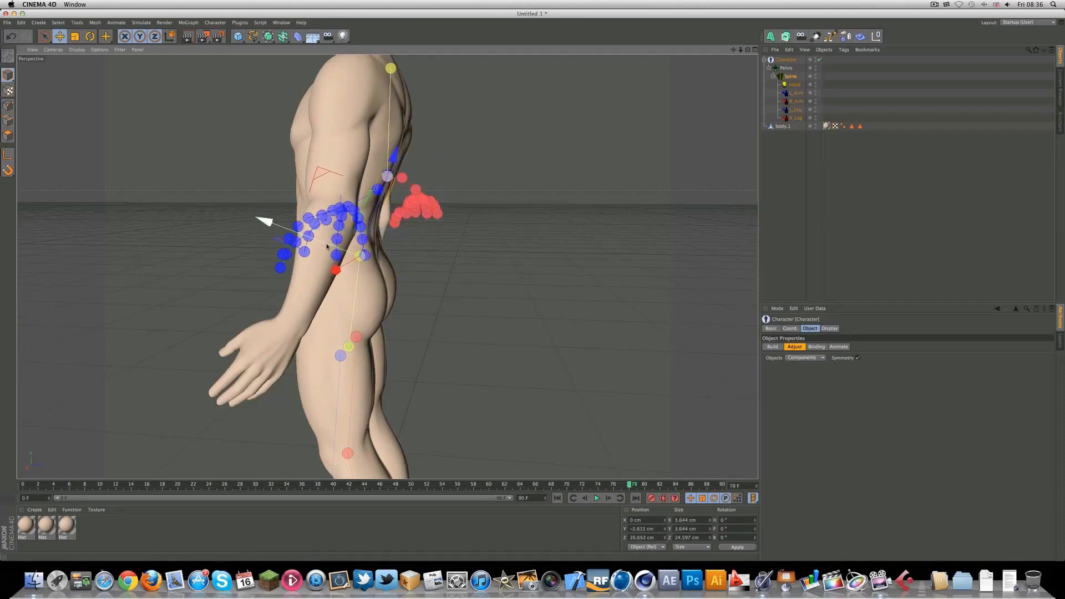
pyautogui.moveTo(327, 246); pyautogui.dragTo(333, 249)
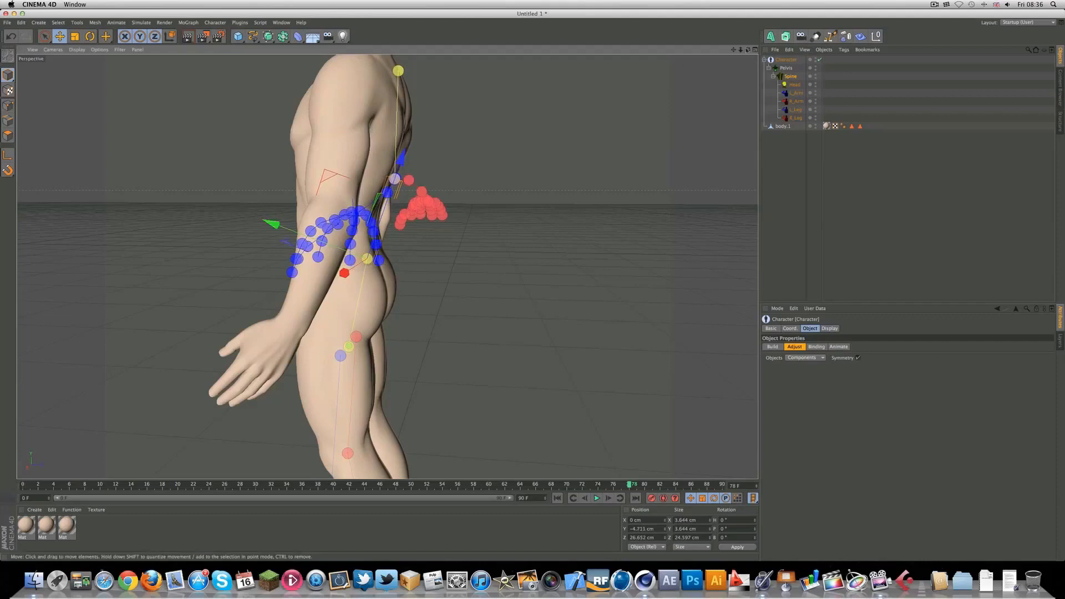
pyautogui.moveTo(748, 50); pyautogui.dragTo(651, 163)
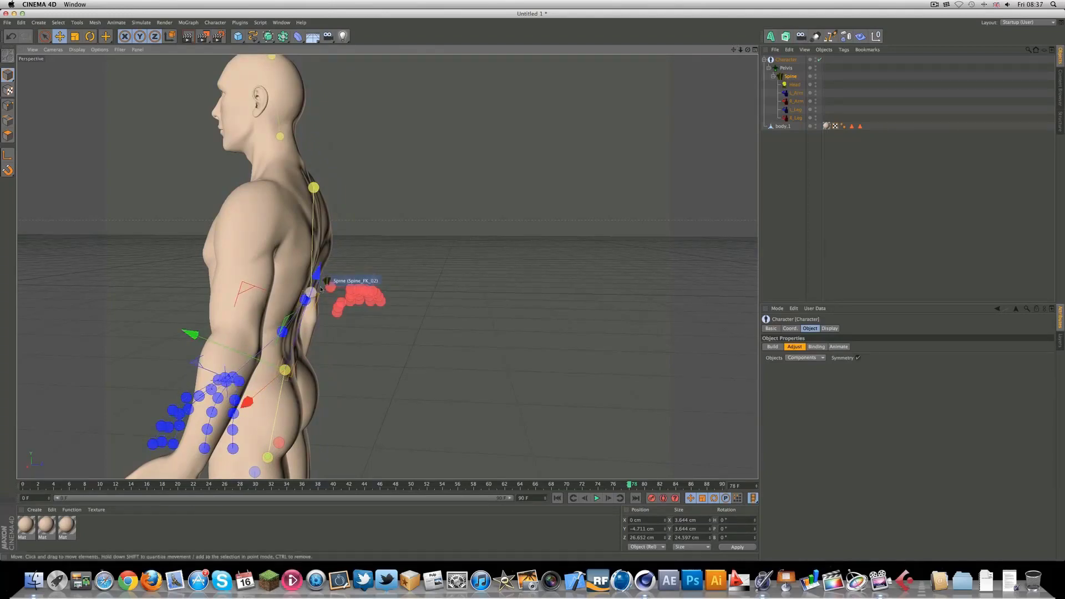
# Shift the mid-spine joint (Spine_FK_02) about 2.6 cm forward and raise it about 2.4 cm inside the back.
pyautogui.moveTo(748, 50); pyautogui.dragTo(646, 69)
pyautogui.scroll(5, 380, 268)
pyautogui.scroll(2, 386, 267)
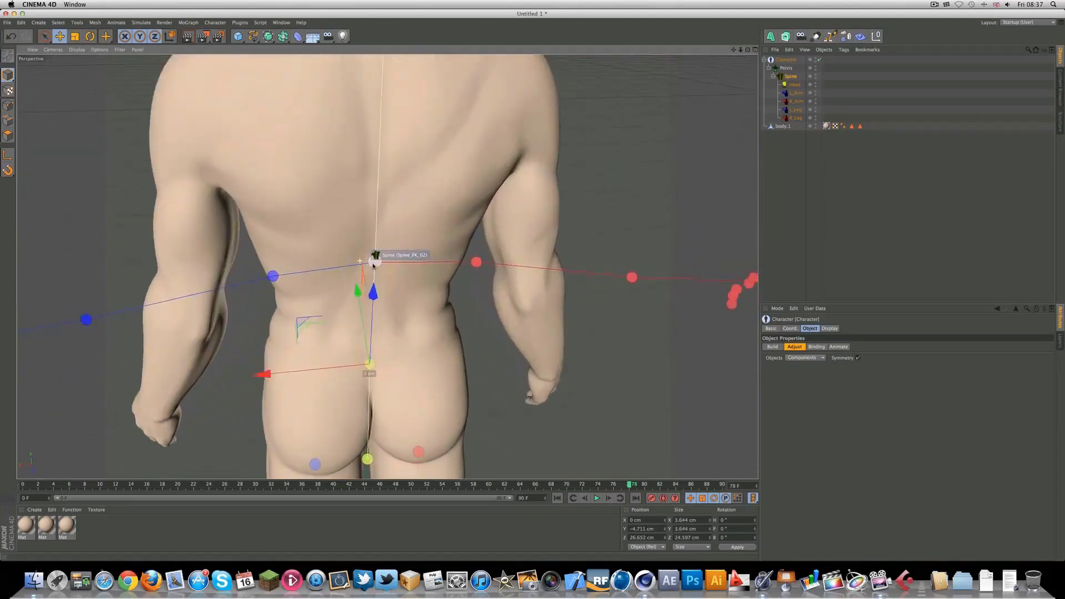
pyautogui.click(376, 261)
pyautogui.keyDown('alt'); pyautogui.moveTo(376, 261); pyautogui.dragTo(428, 245); pyautogui.keyUp('alt')
pyautogui.scroll(-1, 429, 245)
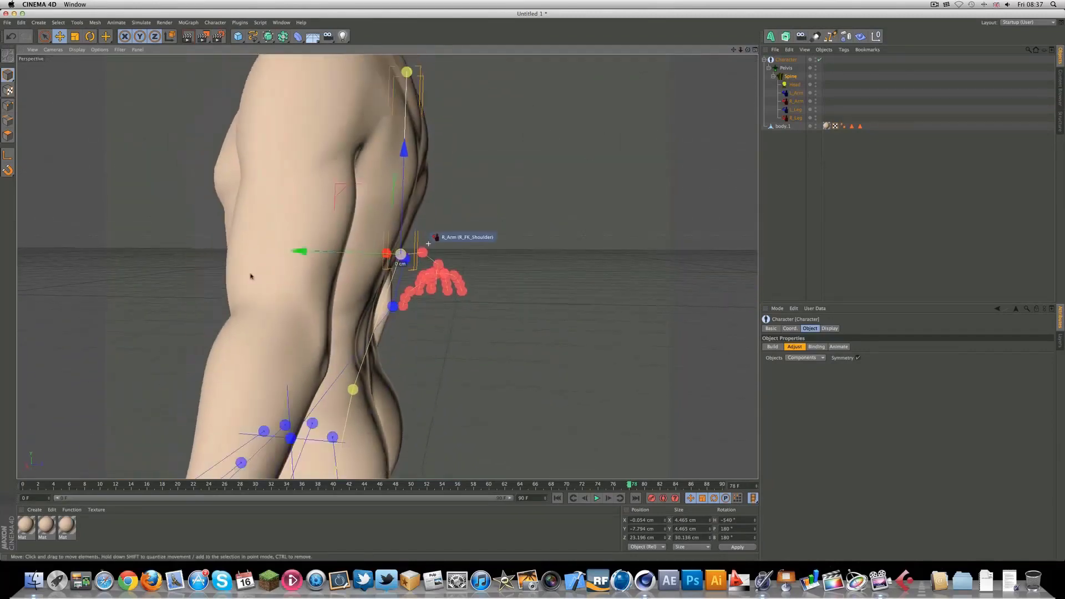
pyautogui.moveTo(345, 252); pyautogui.dragTo(329, 255)
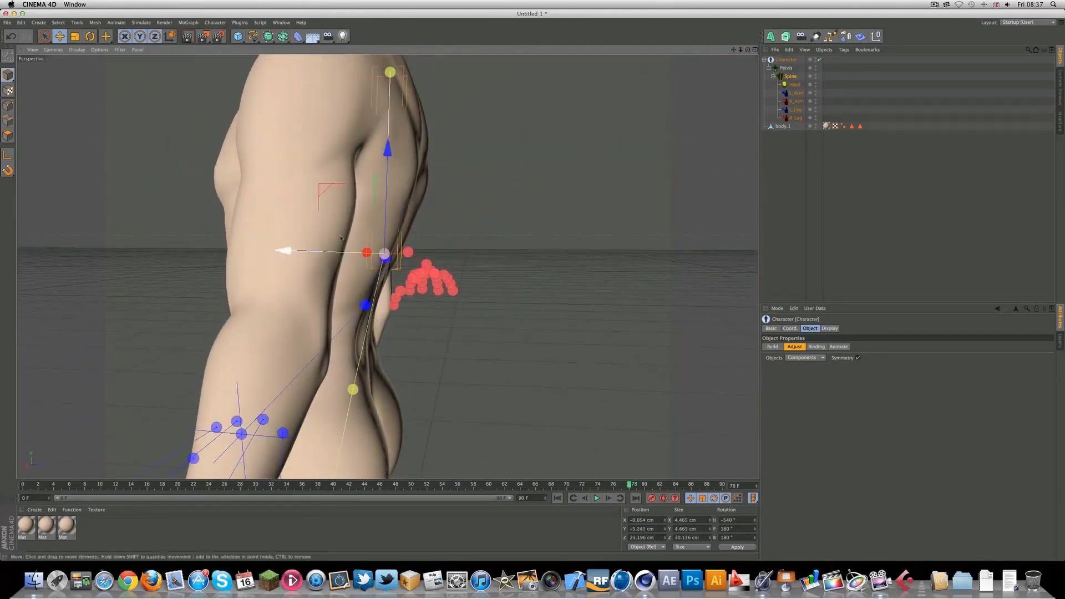
pyautogui.moveTo(388, 154); pyautogui.dragTo(387, 139)
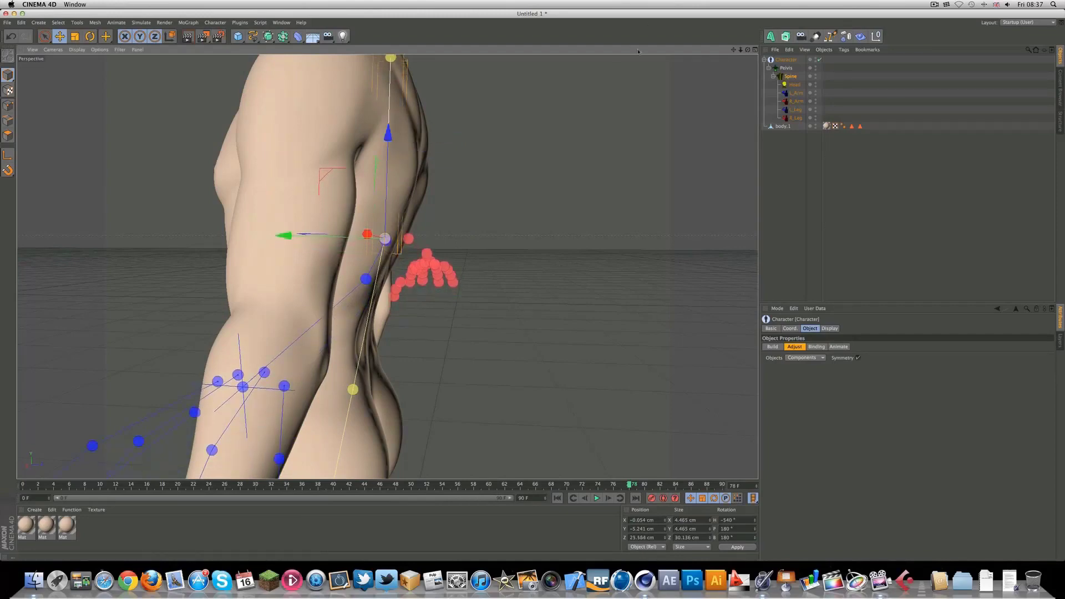
# Move the Spine_FK_03 joint slightly forward into the base of the neck in side view.
pyautogui.keyDown('alt'); pyautogui.moveTo(373, 116); pyautogui.dragTo(405, 272, button='middle'); pyautogui.keyUp('alt')
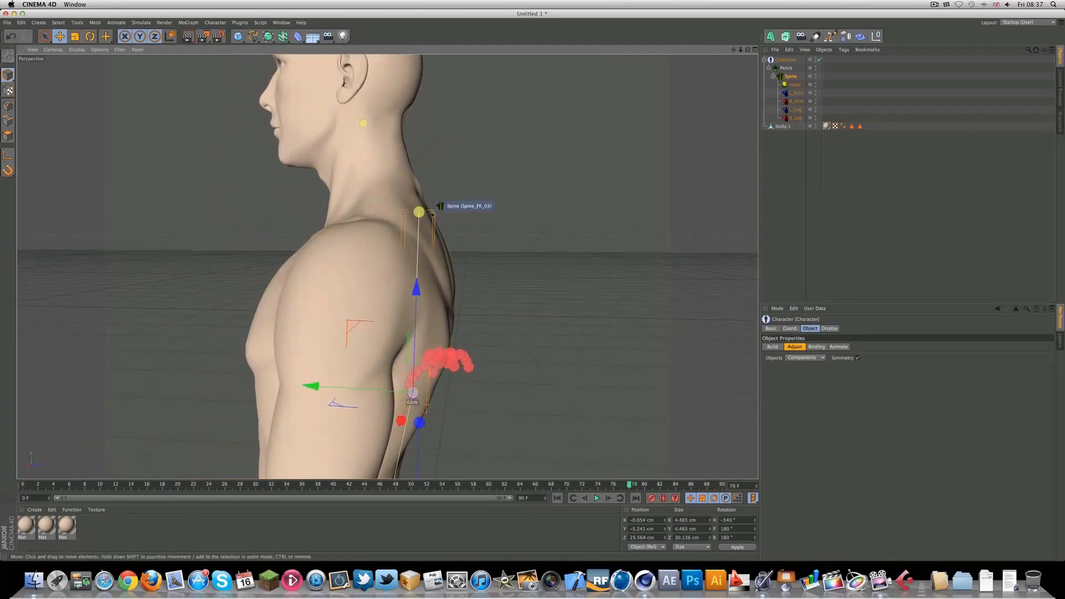
pyautogui.click(419, 212)
pyautogui.moveTo(381, 214); pyautogui.dragTo(370, 214)
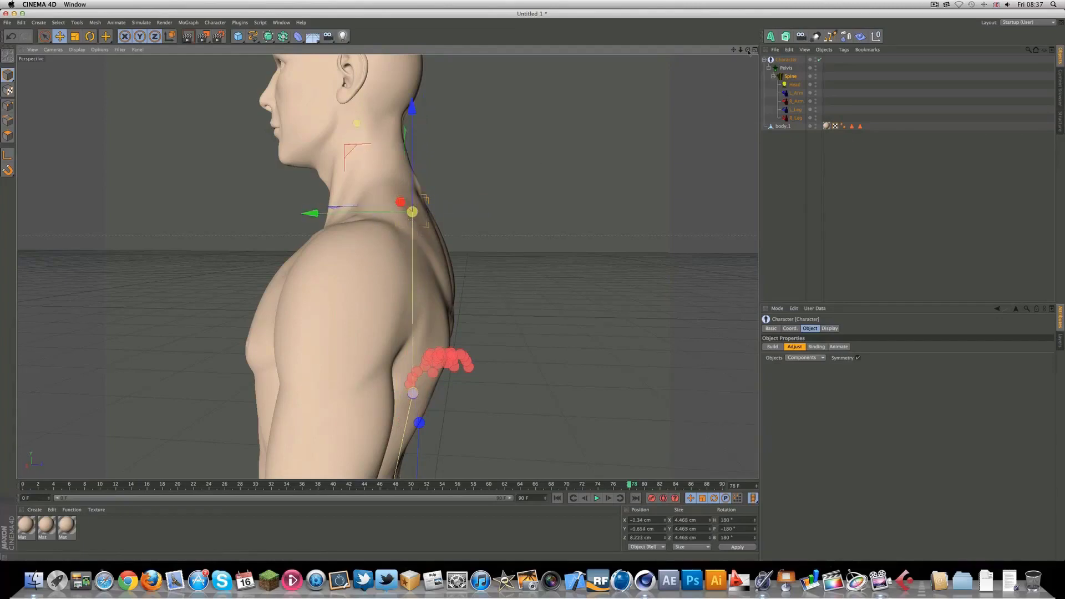
# Raise the left arm's root joint (L_FK_Arm) about 21 cm from the chest to collarbone height.
pyautogui.keyDown('alt'); pyautogui.moveTo(533, 290); pyautogui.dragTo(500, 267); pyautogui.keyUp('alt')
pyautogui.moveTo(748, 49); pyautogui.dragTo(688, 51)
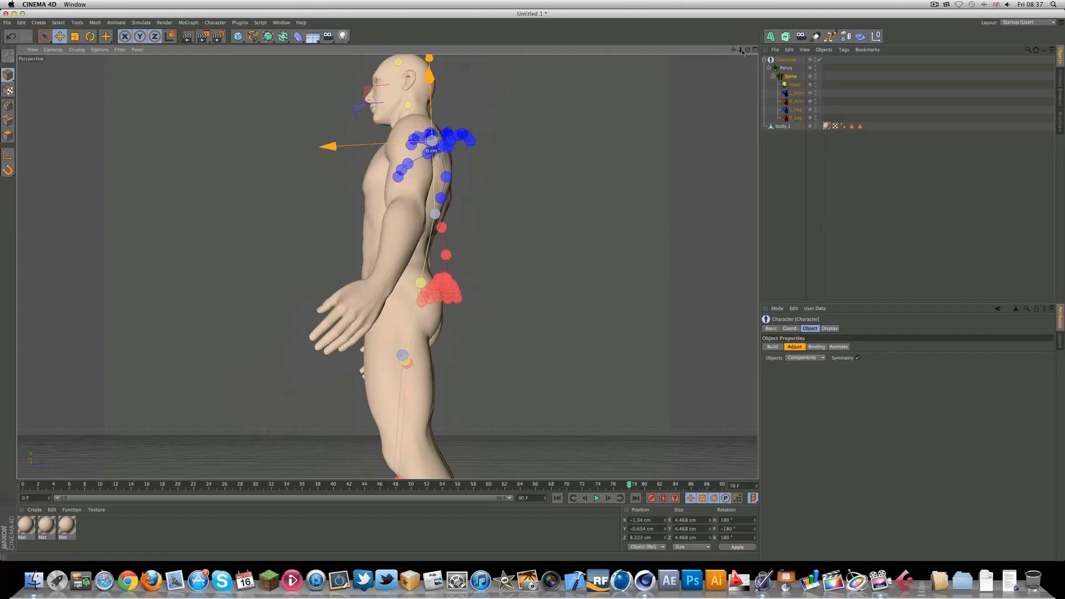
pyautogui.moveTo(748, 49); pyautogui.dragTo(807, 49)
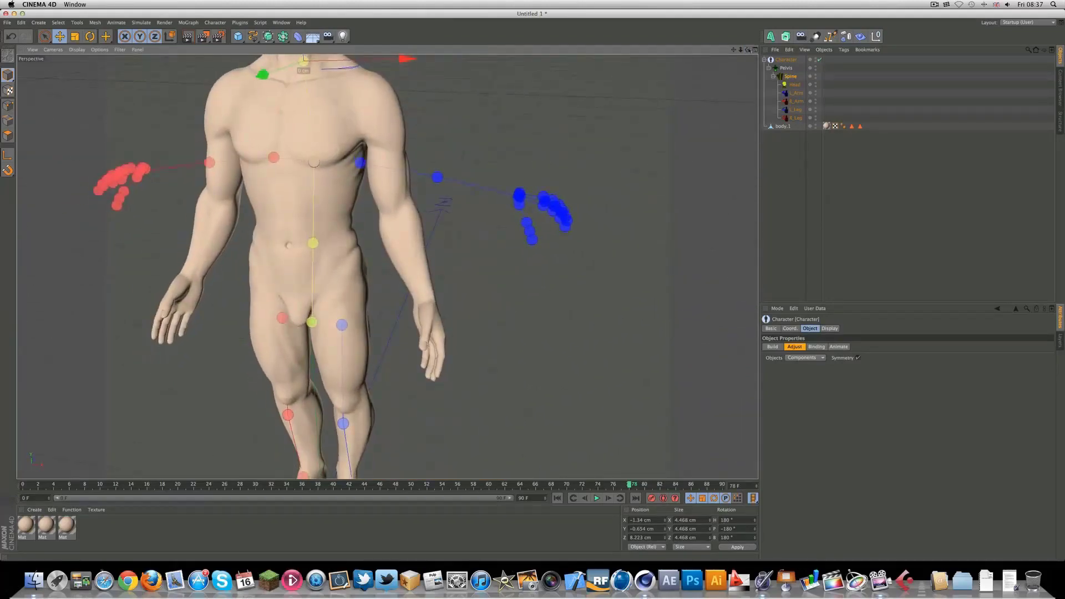
pyautogui.keyDown('alt'); pyautogui.moveTo(373, 179); pyautogui.dragTo(451, 232, button='middle'); pyautogui.keyUp('alt')
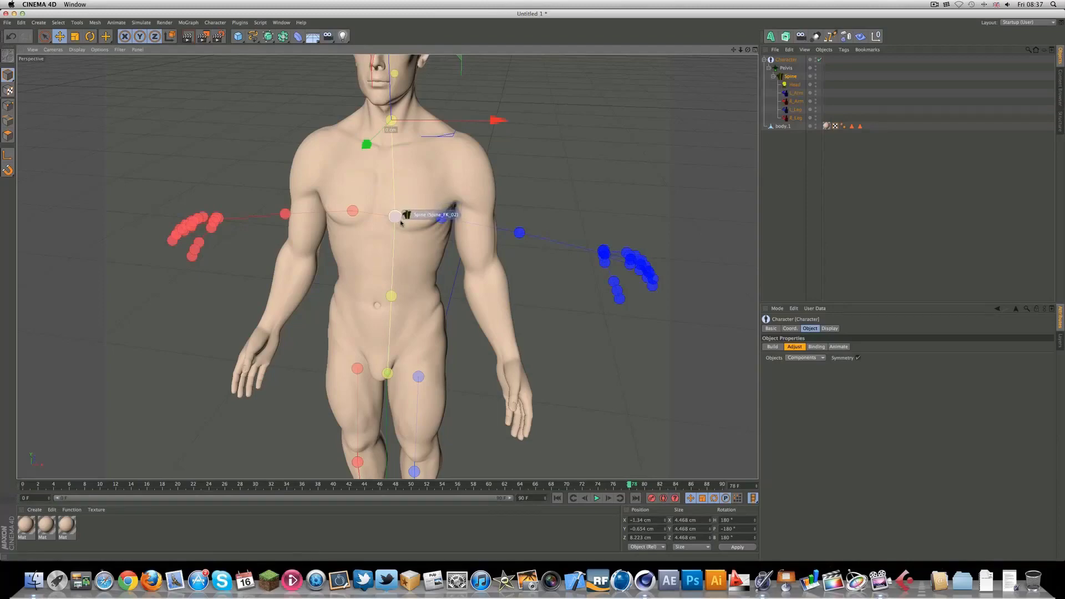
pyautogui.scroll(10, 396, 218)
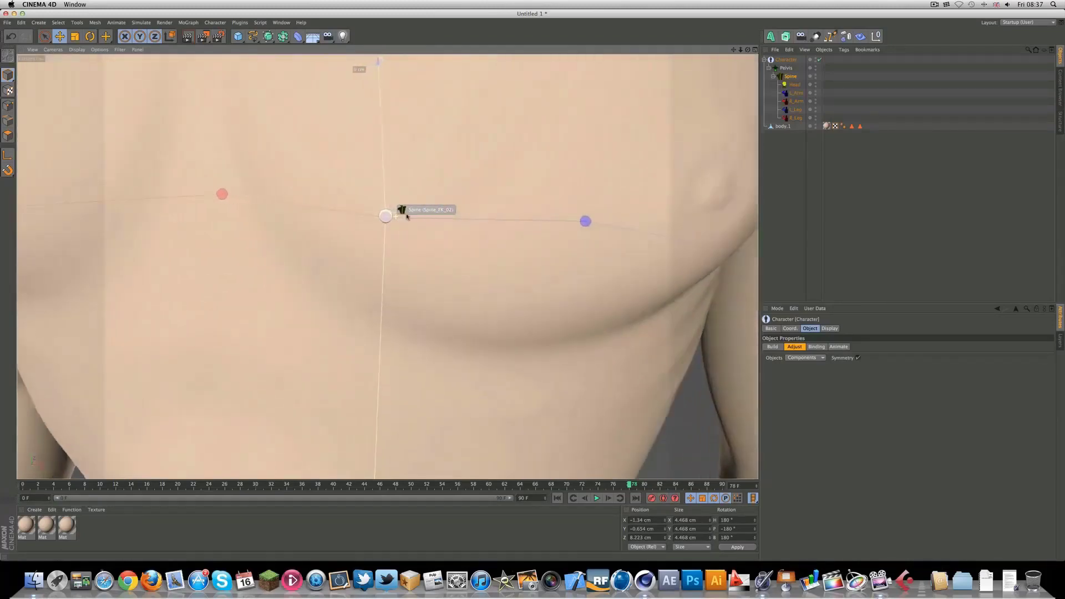
pyautogui.click(384, 222)
pyautogui.scroll(-10, 500, 164)
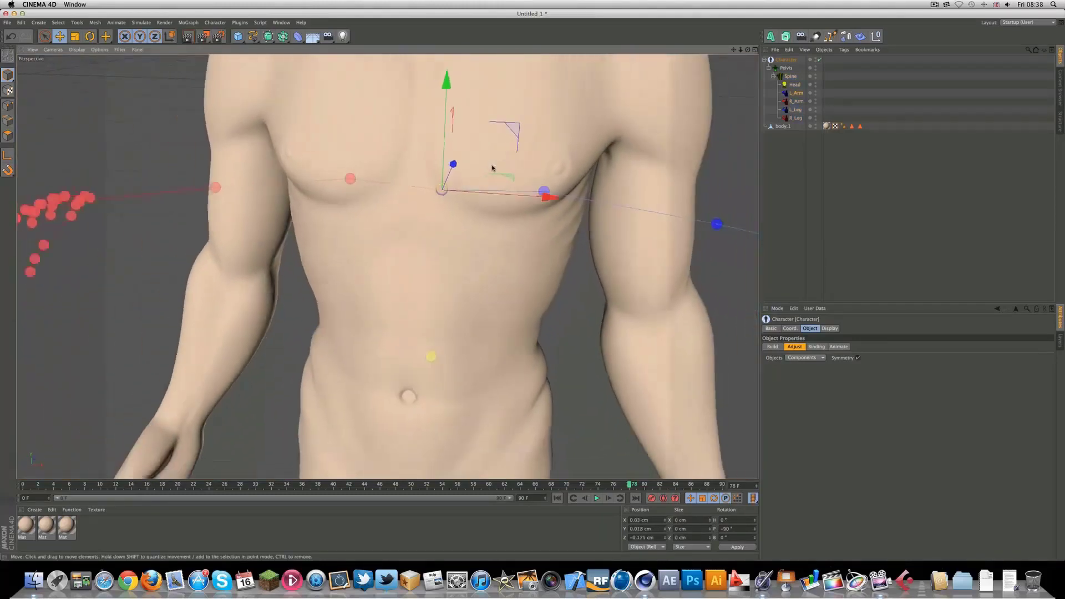
pyautogui.scroll(-3, 488, 162)
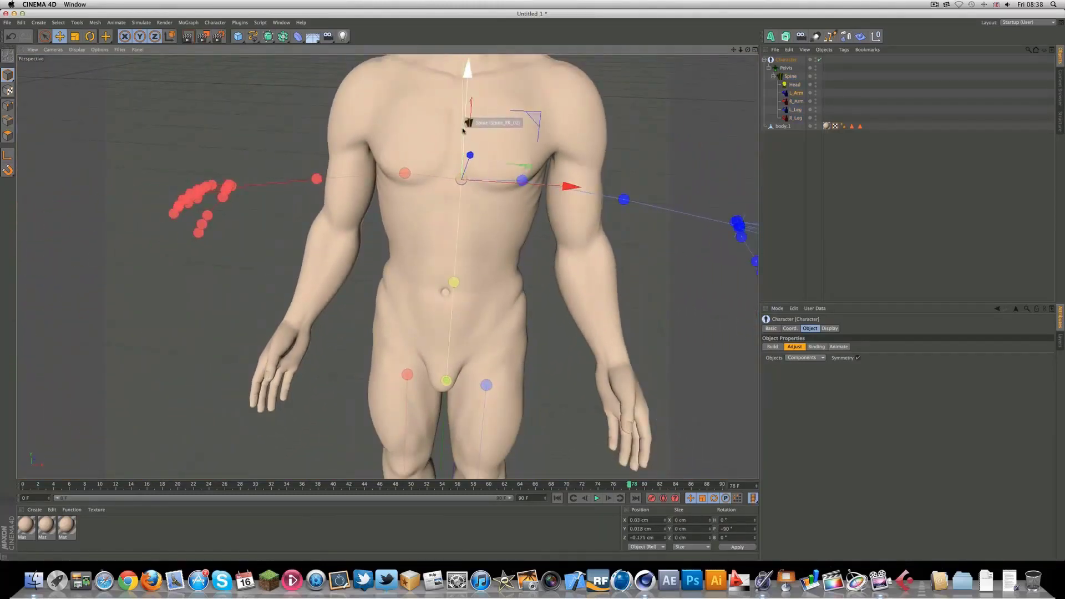
pyautogui.moveTo(464, 122); pyautogui.dragTo(468, 121)
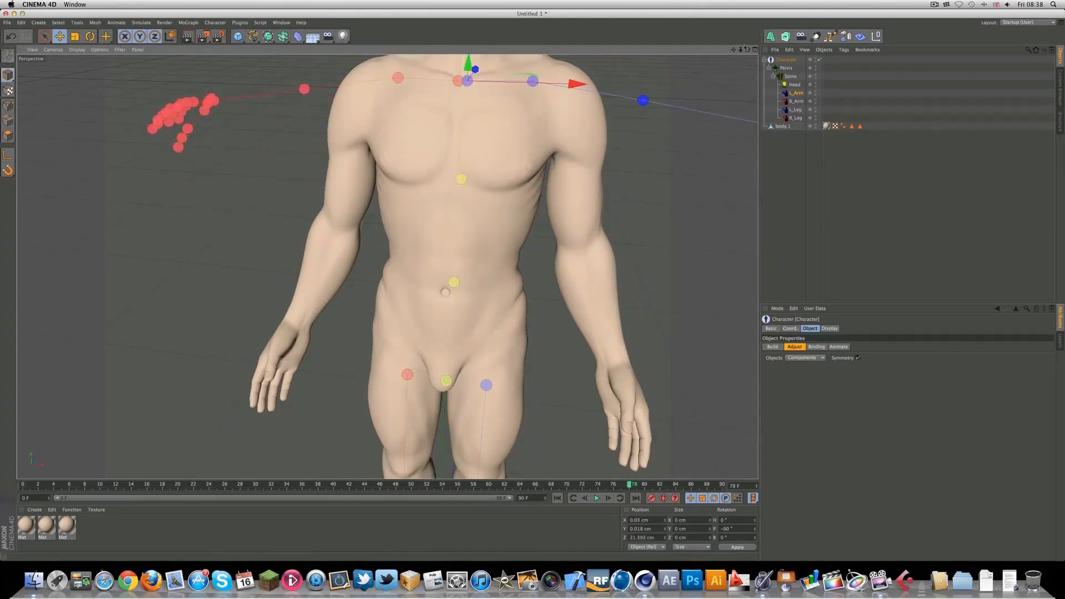
# Shift the left arm's root joint about 6.6 cm forward toward the collarbone in side view.
pyautogui.moveTo(733, 50); pyautogui.dragTo(588, 52)
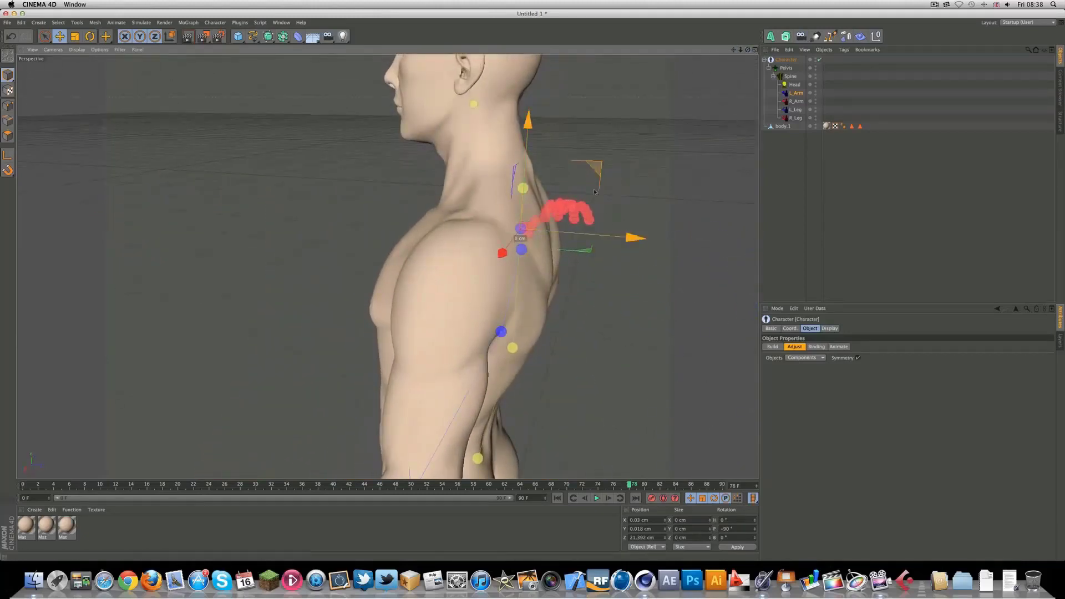
pyautogui.moveTo(612, 237); pyautogui.dragTo(592, 233)
pyautogui.moveTo(748, 49); pyautogui.dragTo(988, 56)
pyautogui.moveTo(387, 266)
pyautogui.keyDown('alt'); pyautogui.mouseDown()
pyautogui.moveTo(461, 267)
pyautogui.moveTo(84, 267)
pyautogui.moveTo(387, 267)
pyautogui.moveTo(379, 261)
pyautogui.mouseUp(); pyautogui.keyUp('alt')
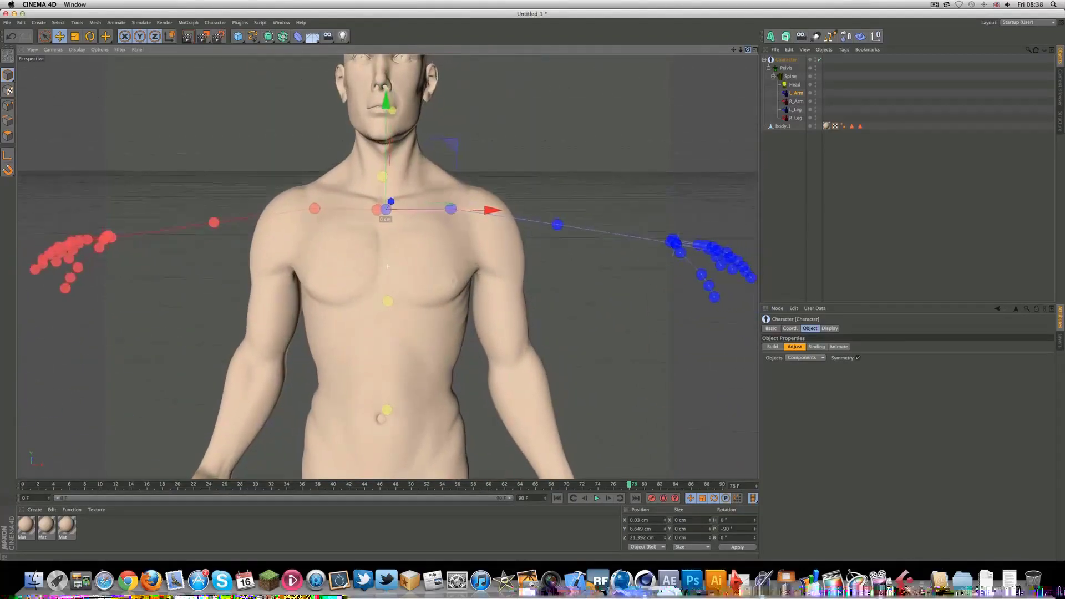
# Move the left shoulder joint outward into the model's shoulder and nudge the arm root joint slightly away from the centre.
pyautogui.click(462, 211)
pyautogui.moveTo(463, 214); pyautogui.dragTo(497, 216)
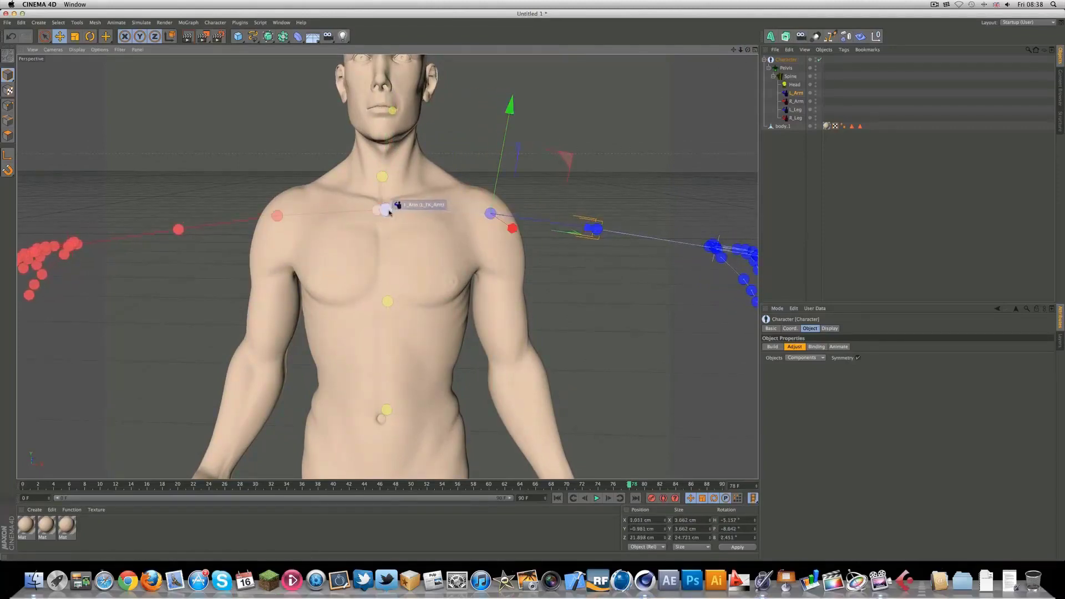
pyautogui.moveTo(389, 212); pyautogui.dragTo(392, 213)
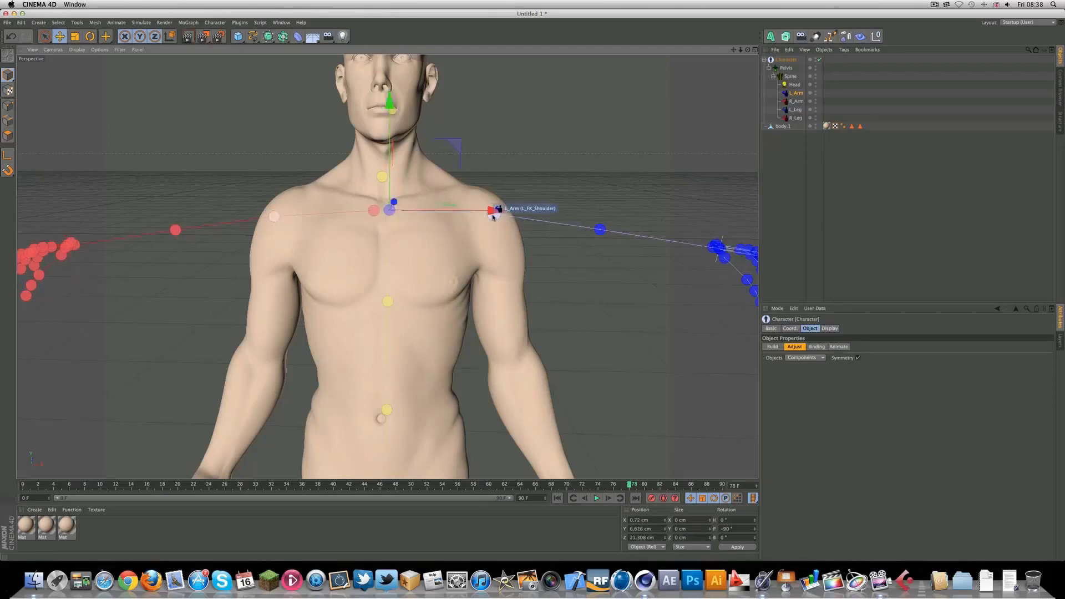
pyautogui.moveTo(494, 211); pyautogui.dragTo(486, 217)
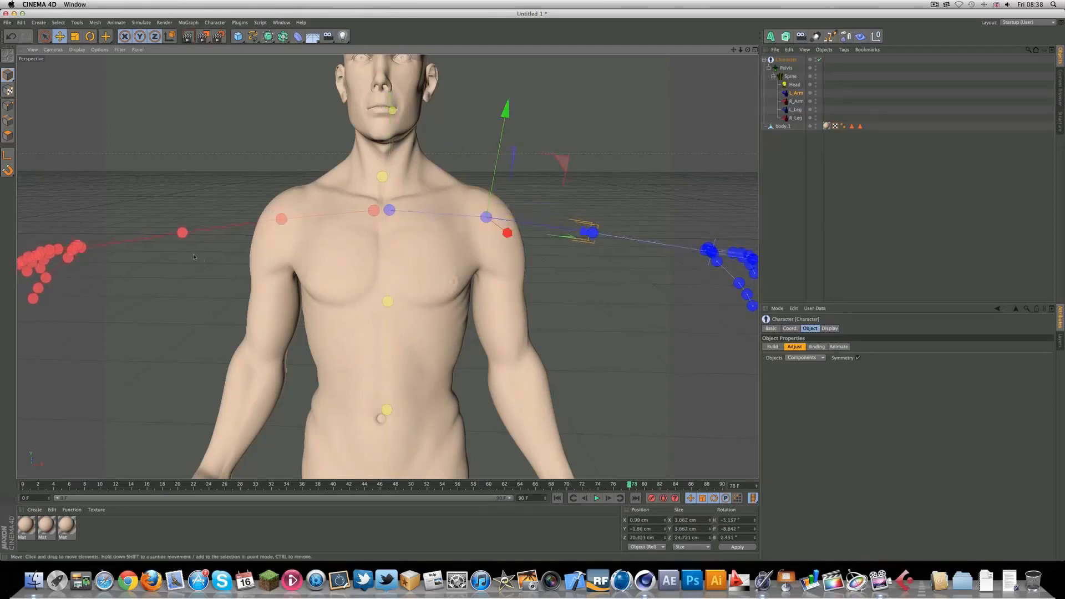
# Place the right elbow joint inside the model's elbow and shift the right shoulder joint toward the back, fitting both in side view.
pyautogui.moveTo(183, 233); pyautogui.dragTo(261, 361)
pyautogui.moveTo(747, 50); pyautogui.dragTo(780, 1)
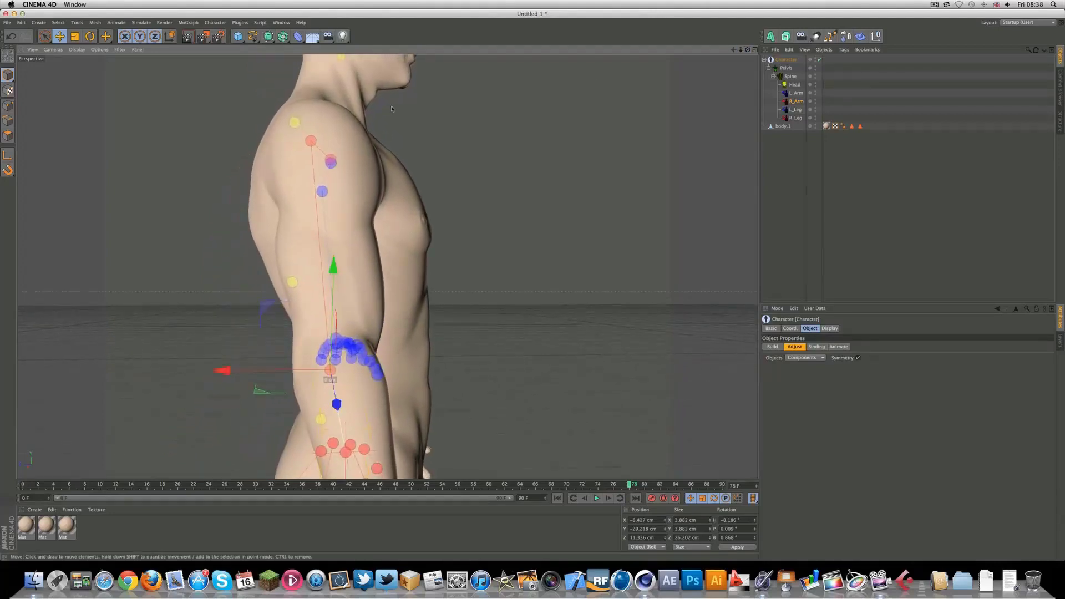
pyautogui.click(310, 141)
pyautogui.moveTo(300, 142); pyautogui.dragTo(289, 143)
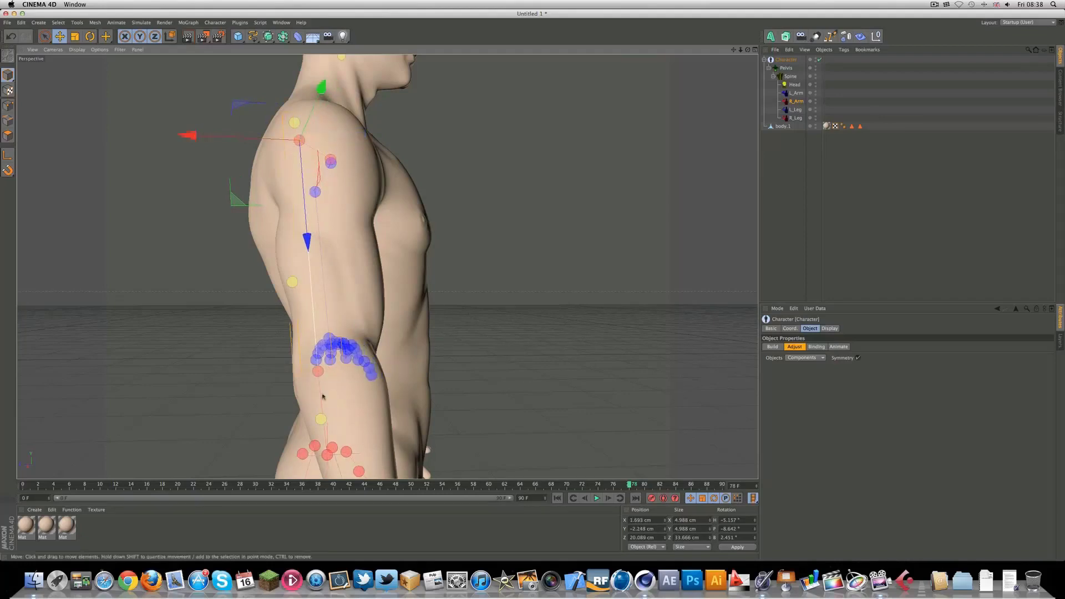
pyautogui.moveTo(316, 377); pyautogui.dragTo(332, 364)
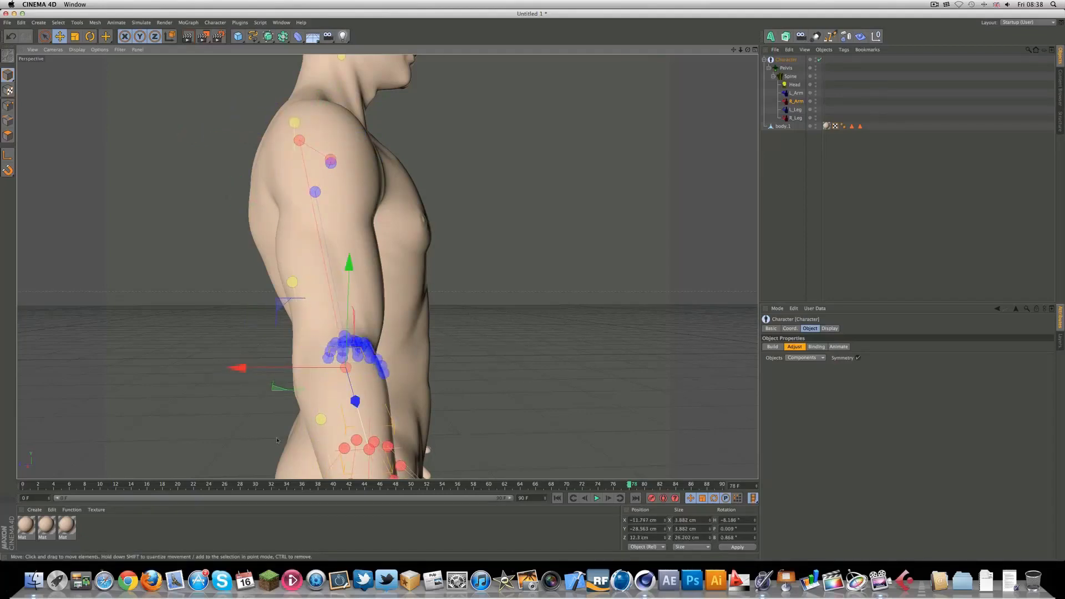
pyautogui.moveTo(748, 49)
pyautogui.mouseDown()
pyautogui.moveTo(499, 61)
pyautogui.moveTo(411, 52)
pyautogui.moveTo(439, 42)
pyautogui.moveTo(500, 74)
pyautogui.moveTo(463, 52)
pyautogui.moveTo(546, 56)
pyautogui.moveTo(641, 80)
pyautogui.moveTo(721, 50)
pyautogui.moveTo(757, 49)
pyautogui.moveTo(588, 55)
pyautogui.moveTo(560, 36)
pyautogui.moveTo(745, 51)
pyautogui.mouseUp()
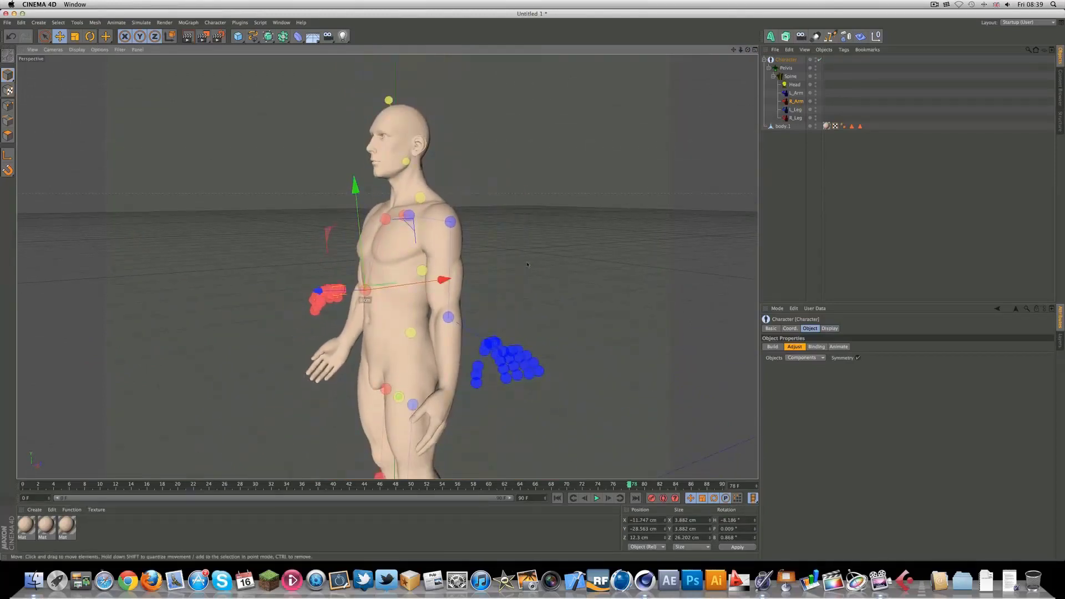
# Lower the left hand controller about 36 cm and shift it about 15.5 cm inward onto the model's wrist.
pyautogui.click(449, 317)
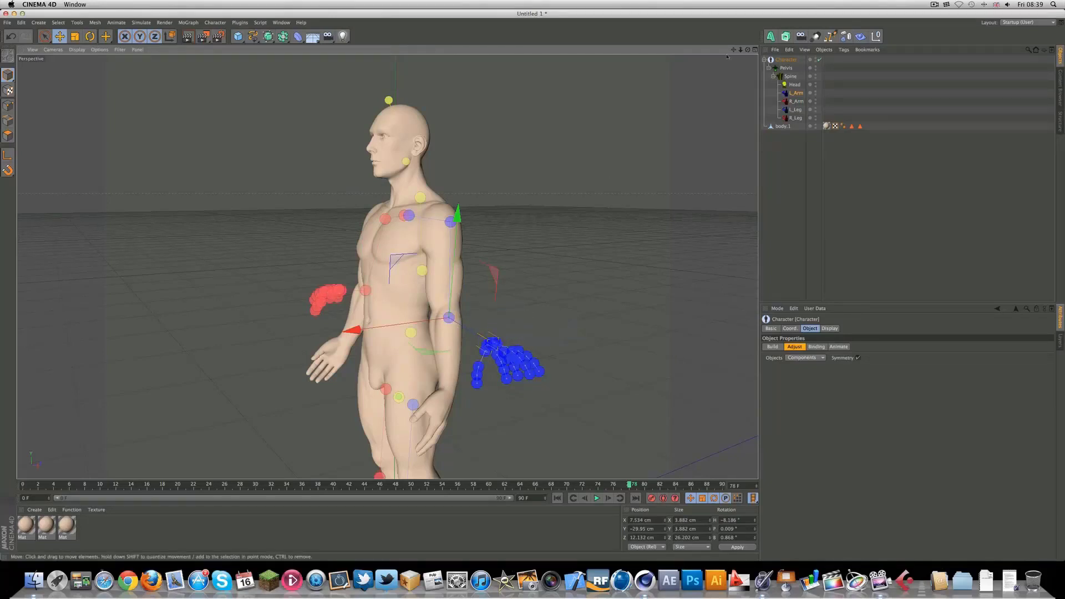
pyautogui.moveTo(748, 49); pyautogui.dragTo(741, 62)
pyautogui.scroll(8, 429, 412)
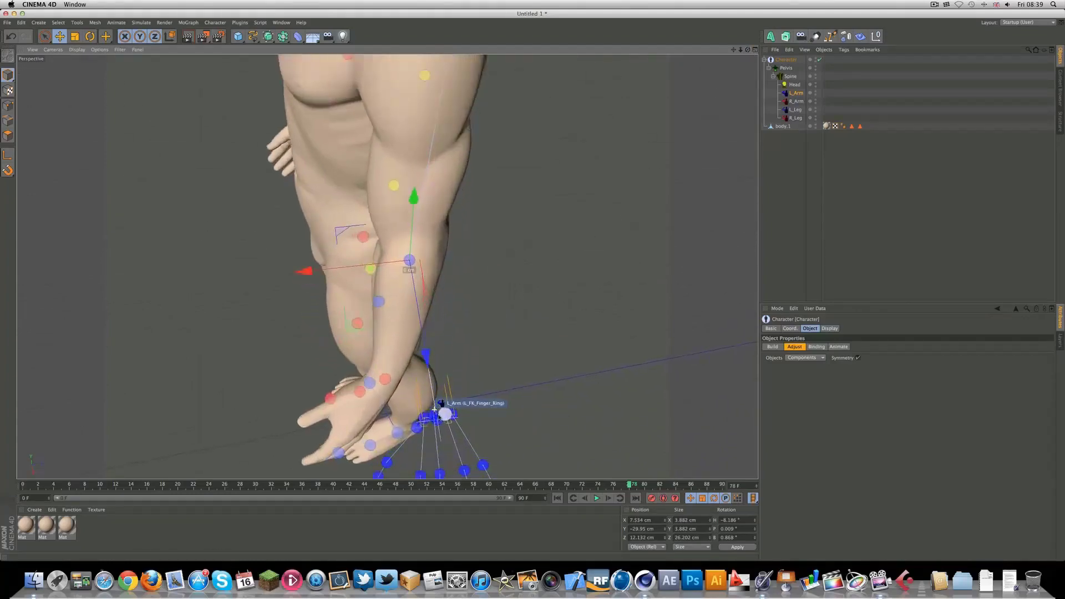
pyautogui.scroll(4, 436, 416)
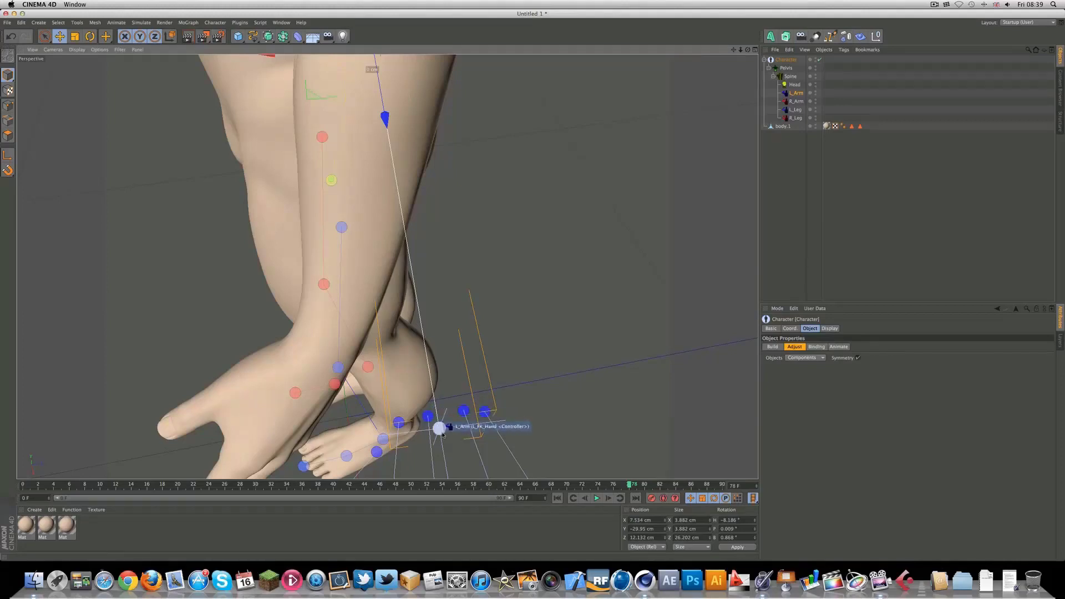
pyautogui.click(439, 428)
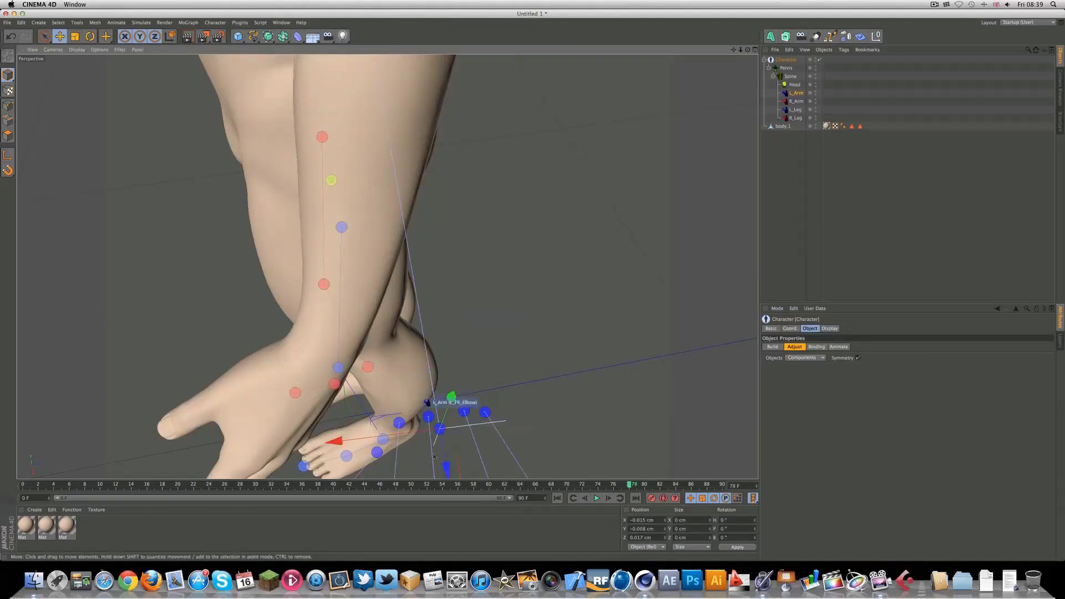
pyautogui.moveTo(748, 51); pyautogui.dragTo(740, 50)
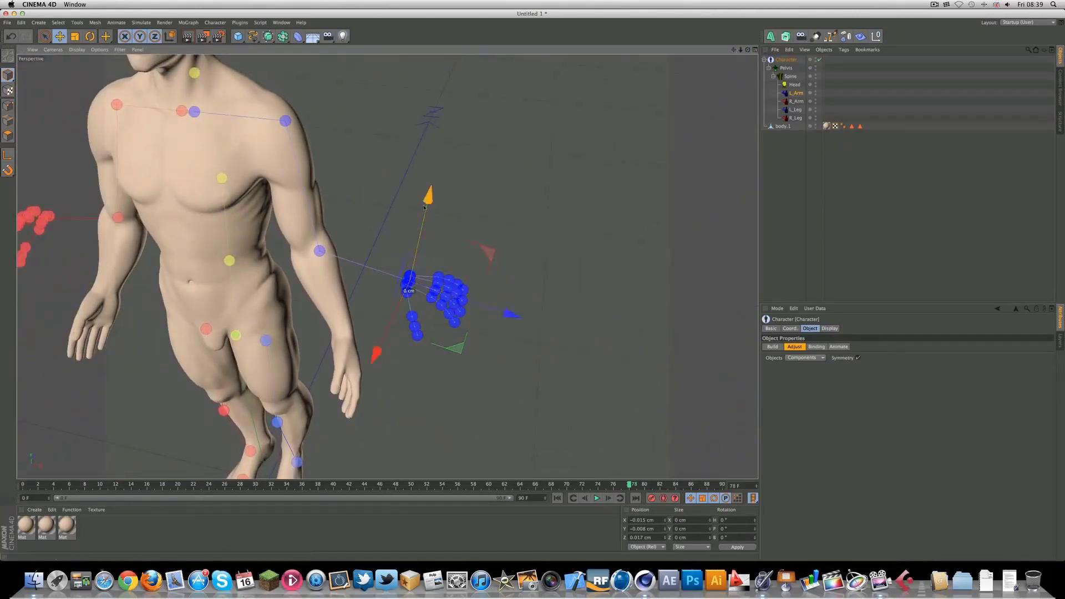
pyautogui.moveTo(428, 201); pyautogui.dragTo(381, 294)
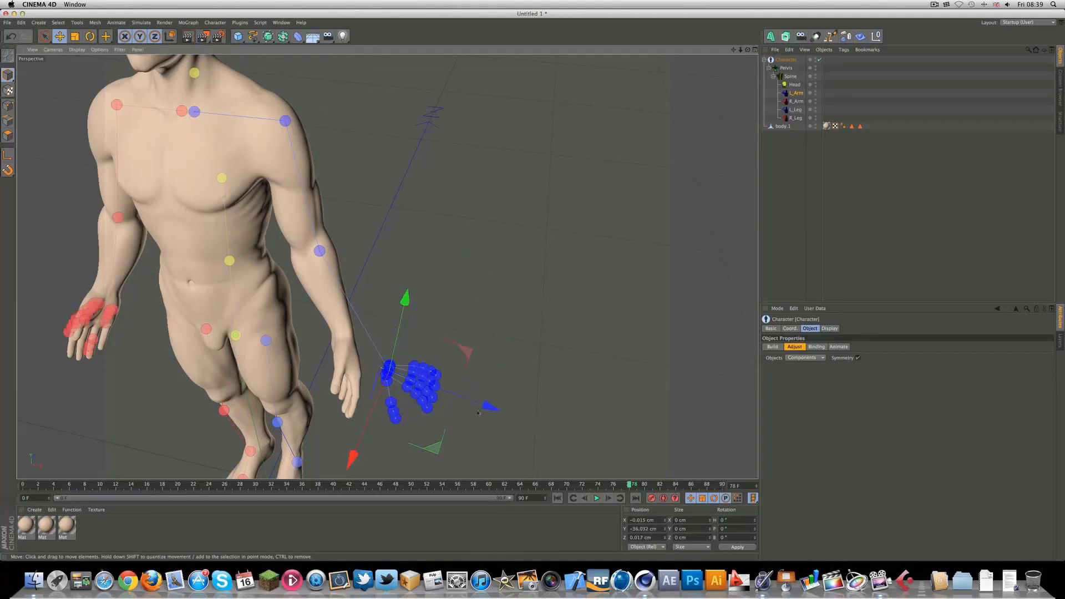
pyautogui.moveTo(482, 412); pyautogui.dragTo(432, 407)
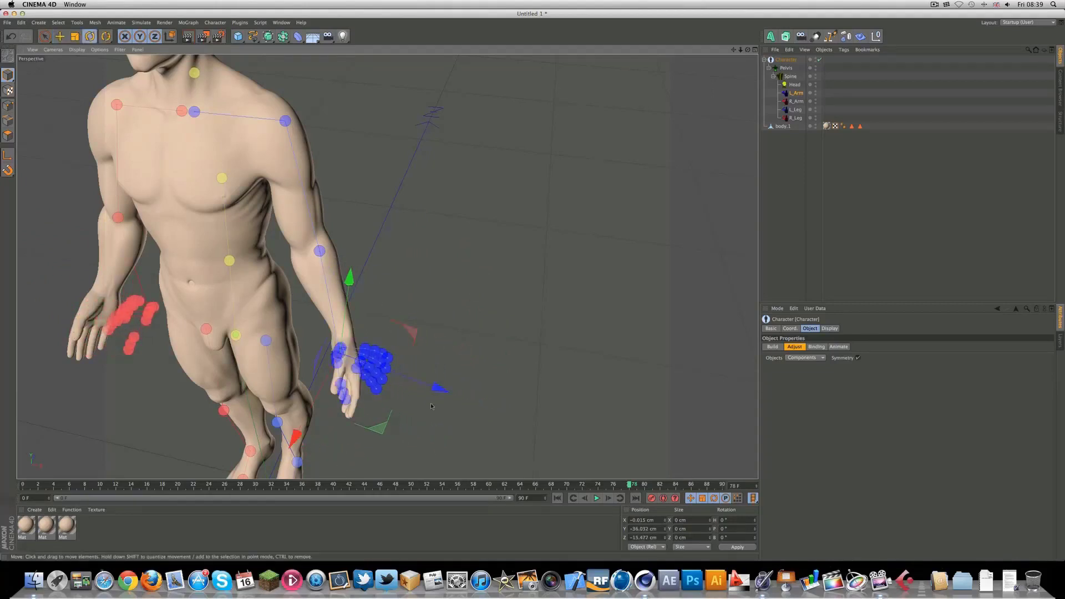
# Rotate the left hand controller so its finger joints point down along the model's hand.
pyautogui.press('r')
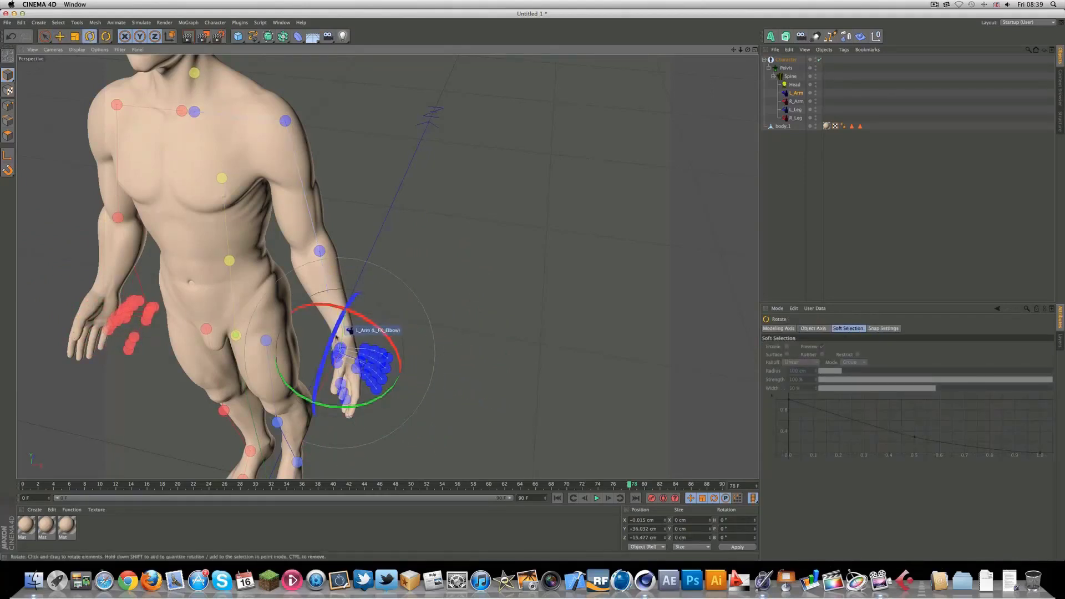
pyautogui.moveTo(358, 312); pyautogui.dragTo(422, 270)
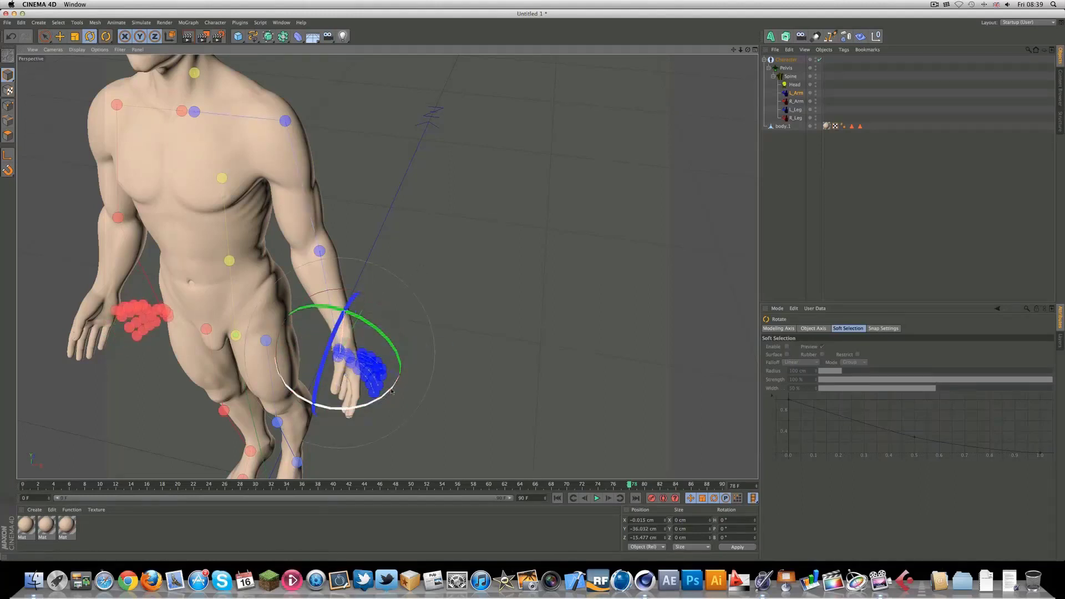
pyautogui.moveTo(390, 388); pyautogui.dragTo(336, 408)
pyautogui.press('e')
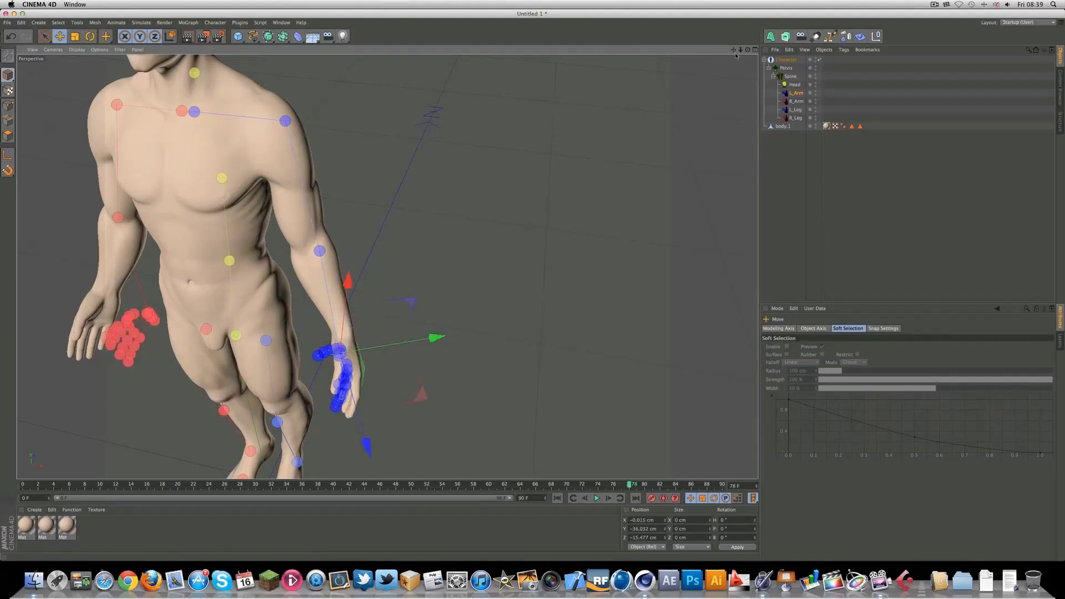
# Move the left hand controller to about X 8.9 cm and Z -8 cm on the model's hand and rotate its finger joints along the fingers.
pyautogui.moveTo(748, 49); pyautogui.dragTo(740, 24)
pyautogui.moveTo(341, 321); pyautogui.dragTo(351, 257)
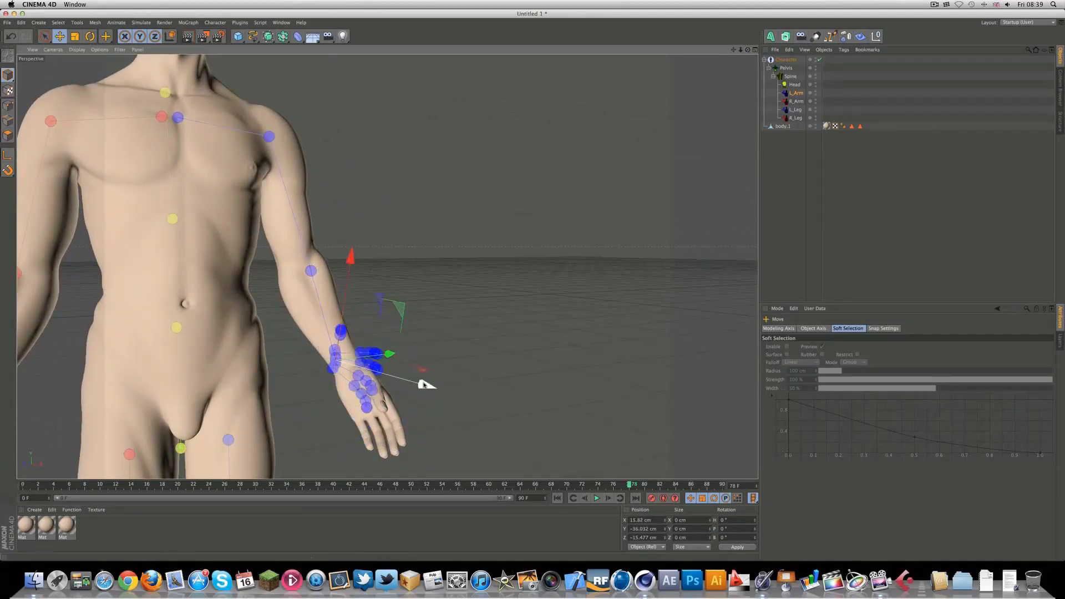
pyautogui.moveTo(438, 385); pyautogui.dragTo(461, 393)
pyautogui.moveTo(379, 270); pyautogui.dragTo(372, 297)
pyautogui.press('r')
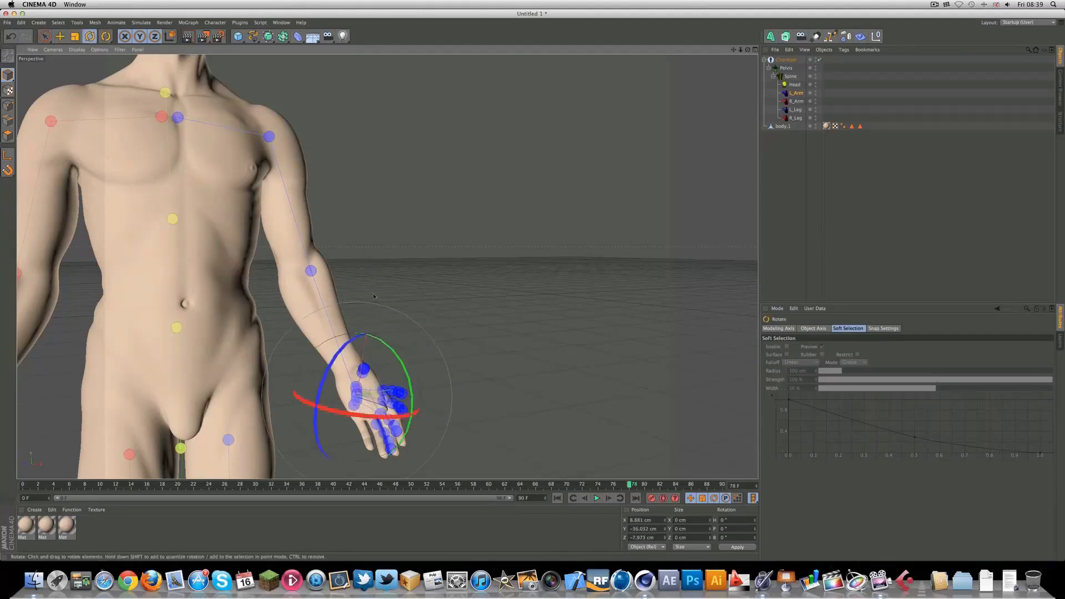
pyautogui.moveTo(400, 358); pyautogui.dragTo(413, 406)
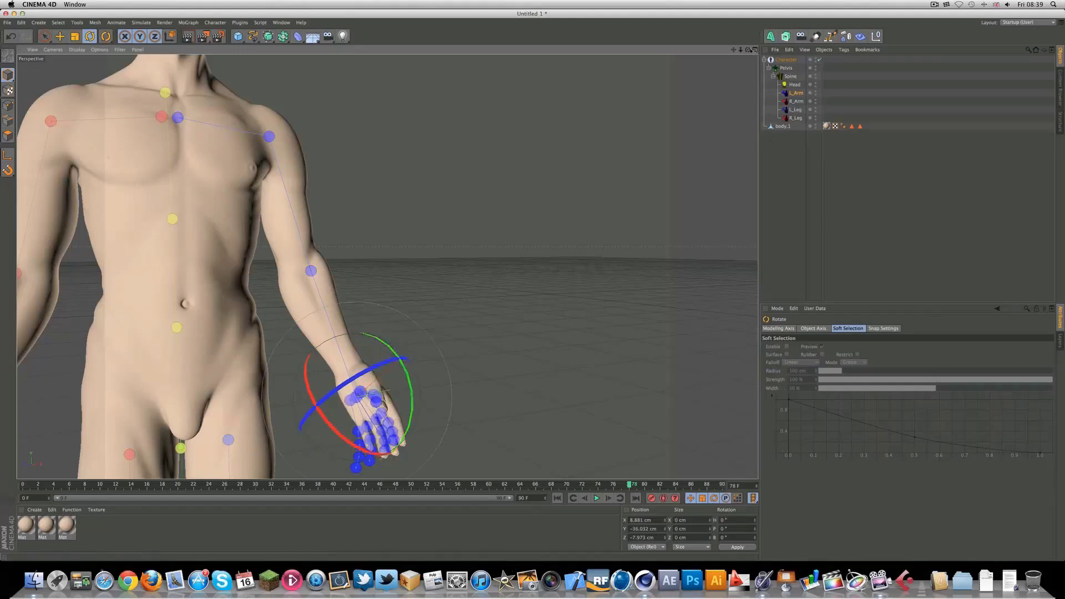
# Shift the left hand controller across the palm to about X 12.6 cm and Z -9.9 cm so the finger joints line up with the fingers.
pyautogui.moveTo(749, 50); pyautogui.dragTo(804, 39)
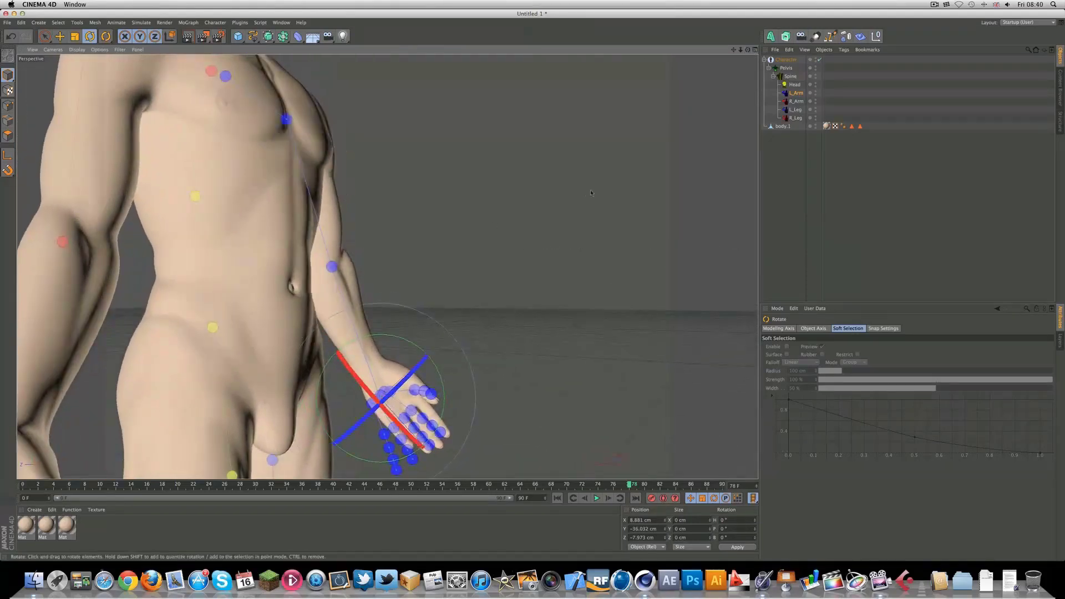
pyautogui.press('e')
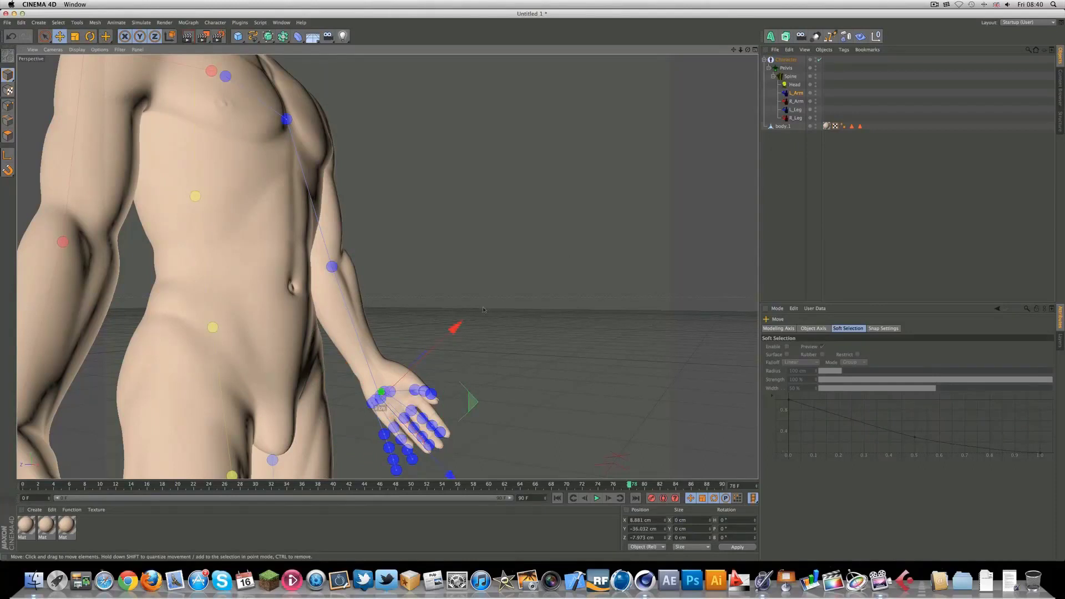
pyautogui.moveTo(456, 327); pyautogui.dragTo(464, 319)
pyautogui.moveTo(461, 469); pyautogui.dragTo(455, 462)
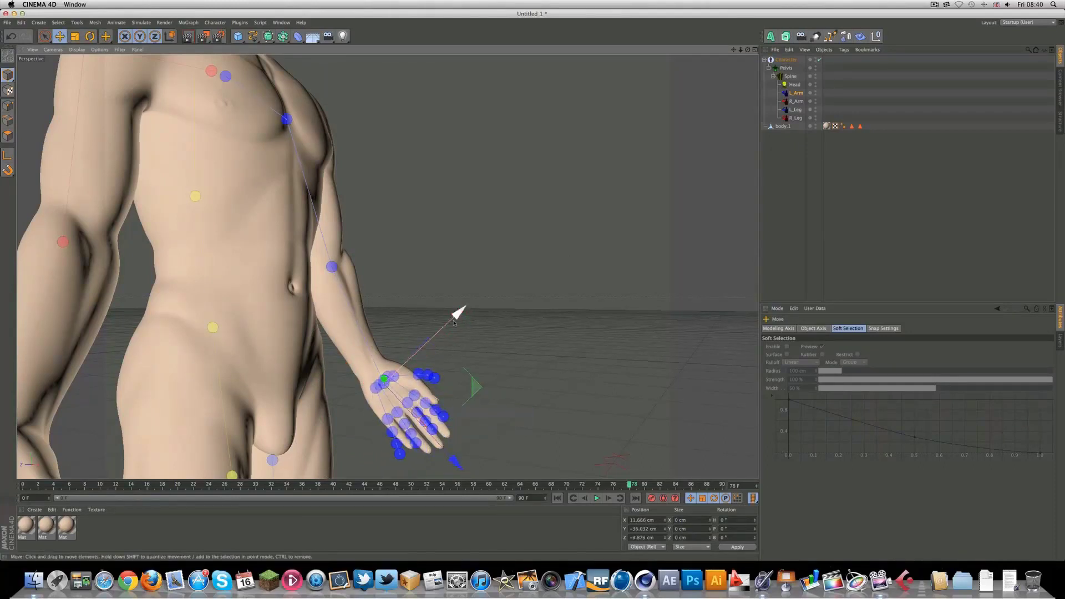
pyautogui.moveTo(454, 322); pyautogui.dragTo(456, 321)
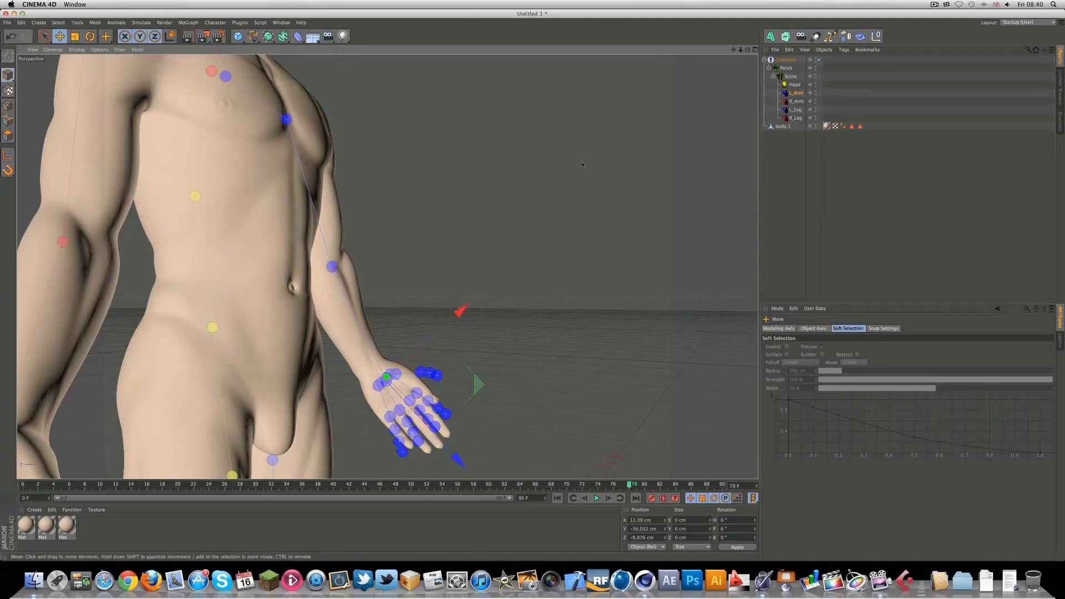
# Bring the head tip joint down toward the crown and adjust the head base joint sideways on the face.
pyautogui.moveTo(748, 50); pyautogui.dragTo(748, 50)
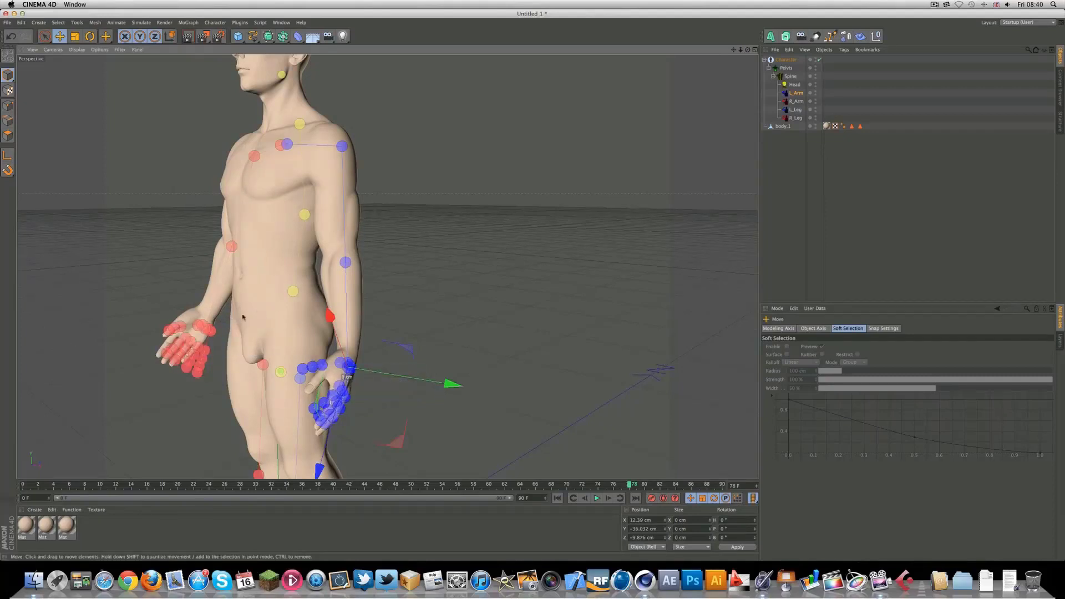
pyautogui.moveTo(748, 50); pyautogui.dragTo(916, 171)
pyautogui.moveTo(734, 49); pyautogui.dragTo(761, 44)
pyautogui.click(384, 87)
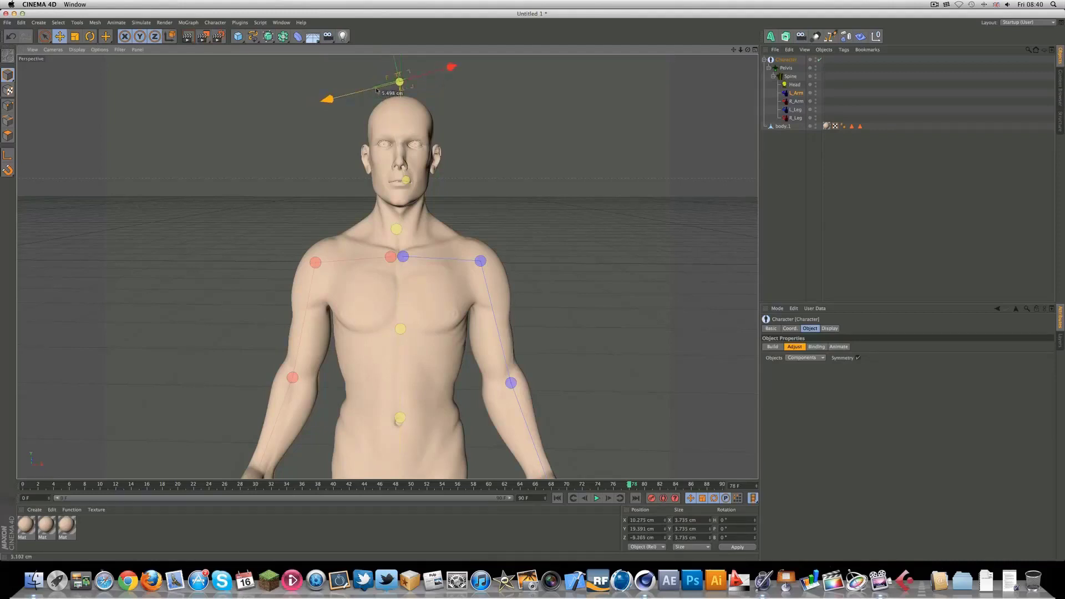
pyautogui.moveTo(376, 90); pyautogui.dragTo(397, 75)
pyautogui.click(409, 181)
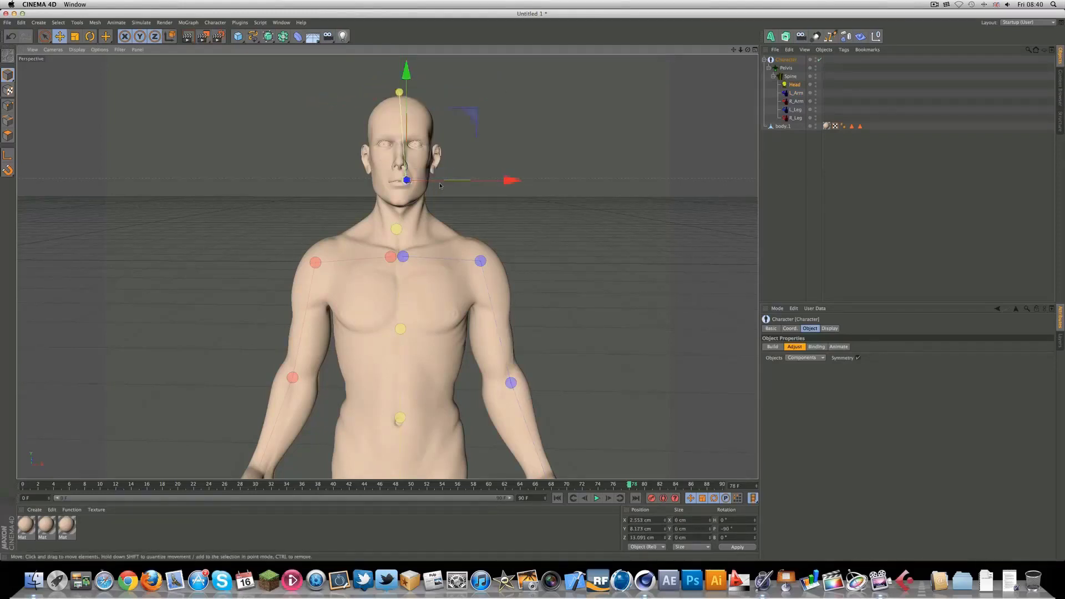
pyautogui.moveTo(439, 181); pyautogui.dragTo(442, 182)
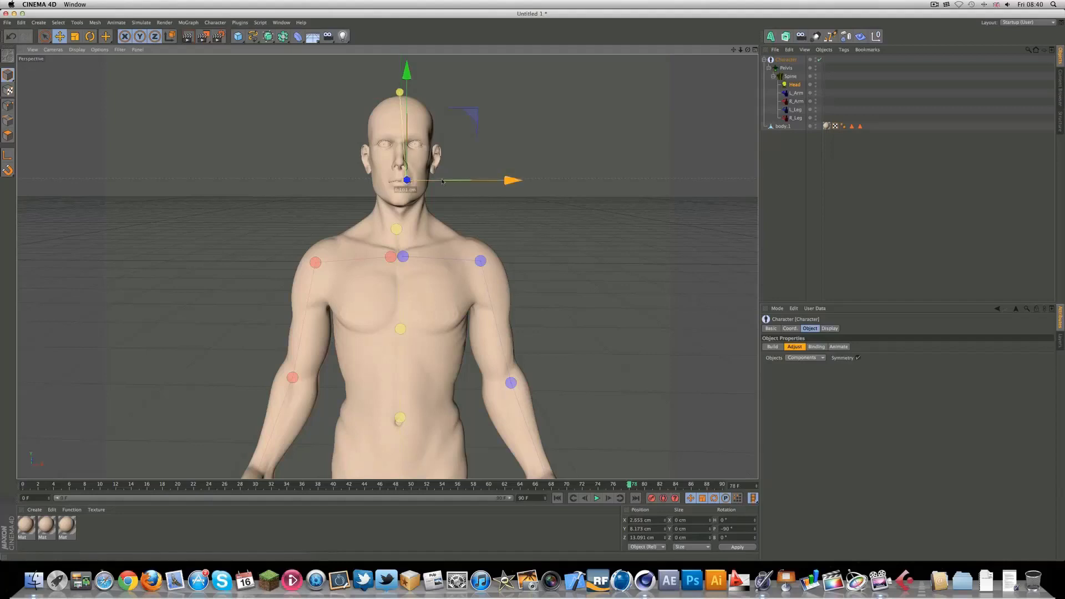
# Centre the head tip joint at the model's crown and lower the head base joint to the underside of the chin.
pyautogui.click(392, 92)
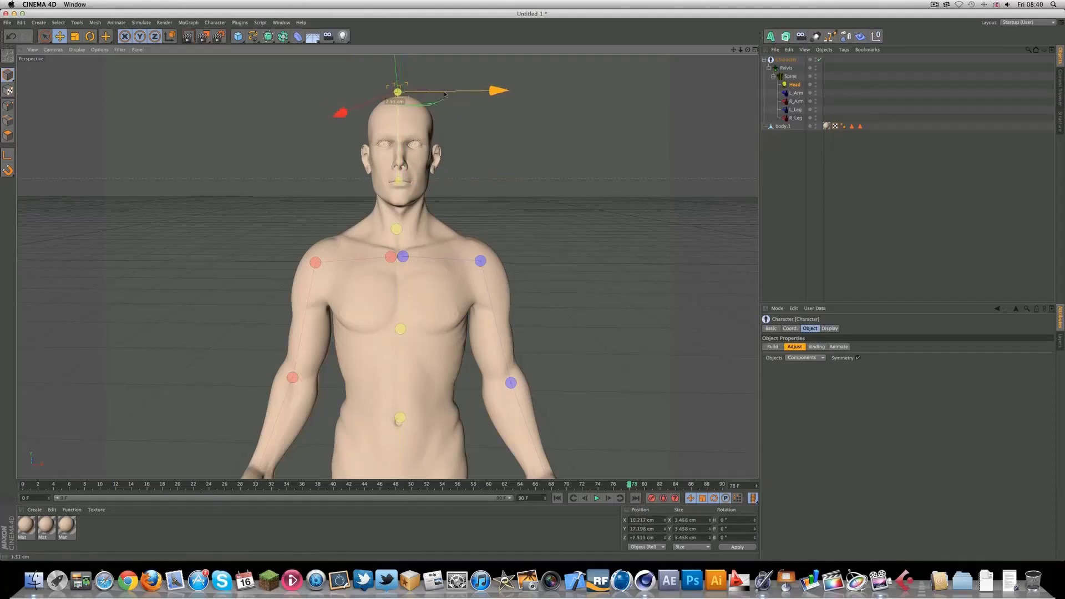
pyautogui.moveTo(440, 94); pyautogui.dragTo(441, 95)
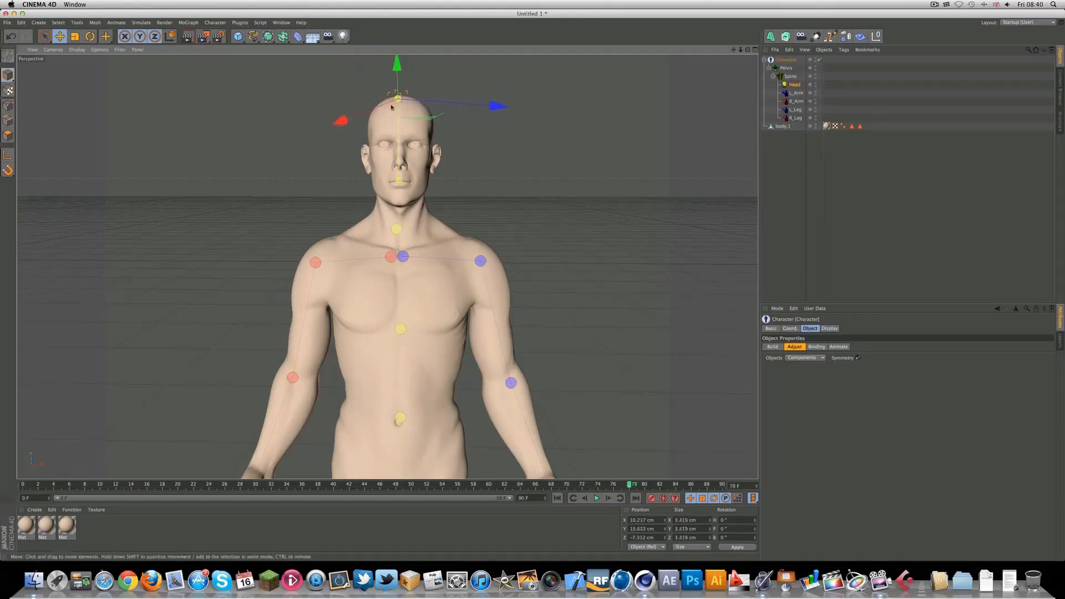
pyautogui.click(402, 175)
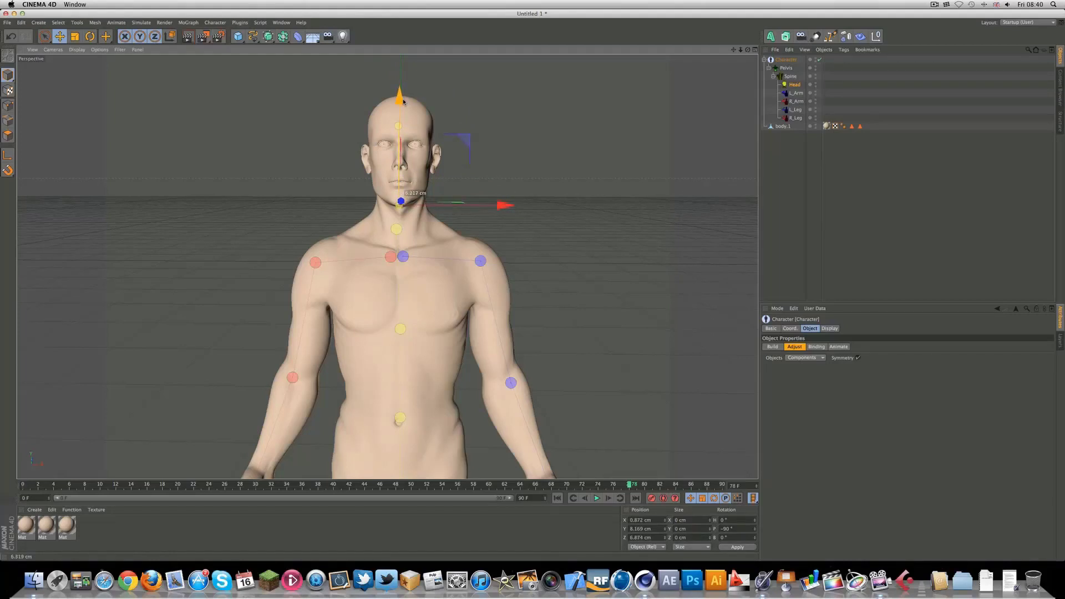
pyautogui.click(399, 126)
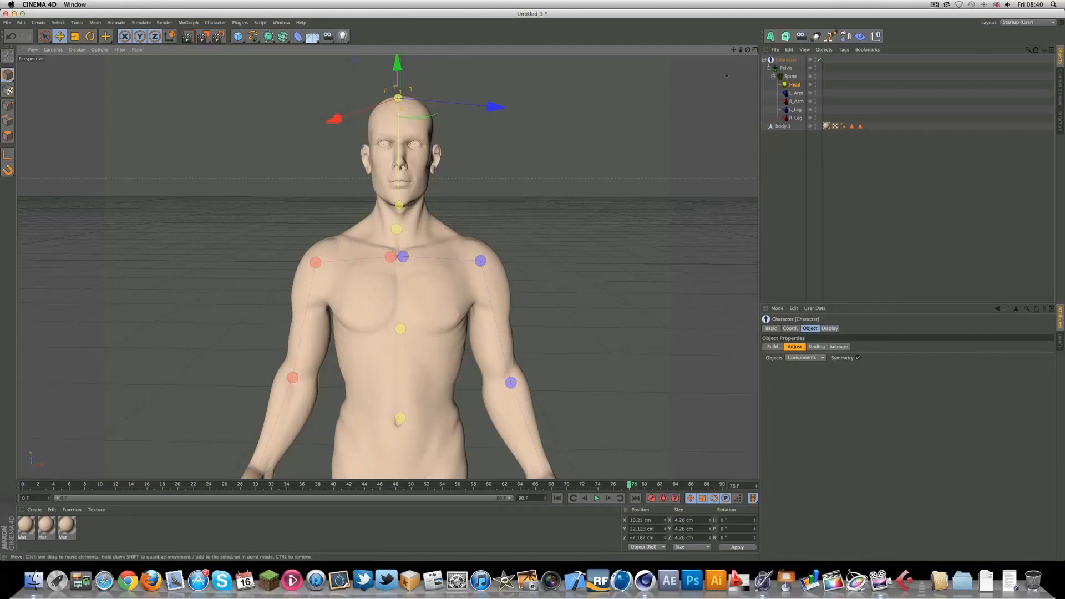
# Try to raise the lowest spine joint from between the thighs up to the model's crotch.
pyautogui.moveTo(733, 49); pyautogui.dragTo(697, 0)
pyautogui.moveTo(763, 30); pyautogui.dragTo(737, 52)
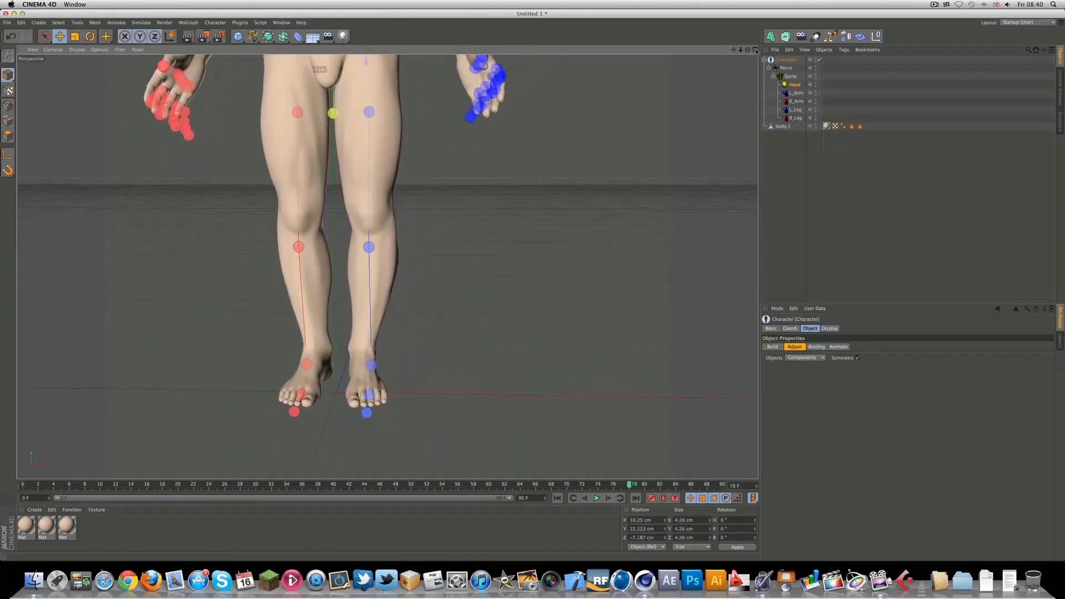
pyautogui.keyDown('alt'); pyautogui.moveTo(606, 210); pyautogui.dragTo(410, 202); pyautogui.keyUp('alt')
pyautogui.keyDown('alt'); pyautogui.moveTo(410, 202); pyautogui.dragTo(384, 251, button='middle'); pyautogui.keyUp('alt')
pyautogui.moveTo(734, 50); pyautogui.dragTo(674, 83)
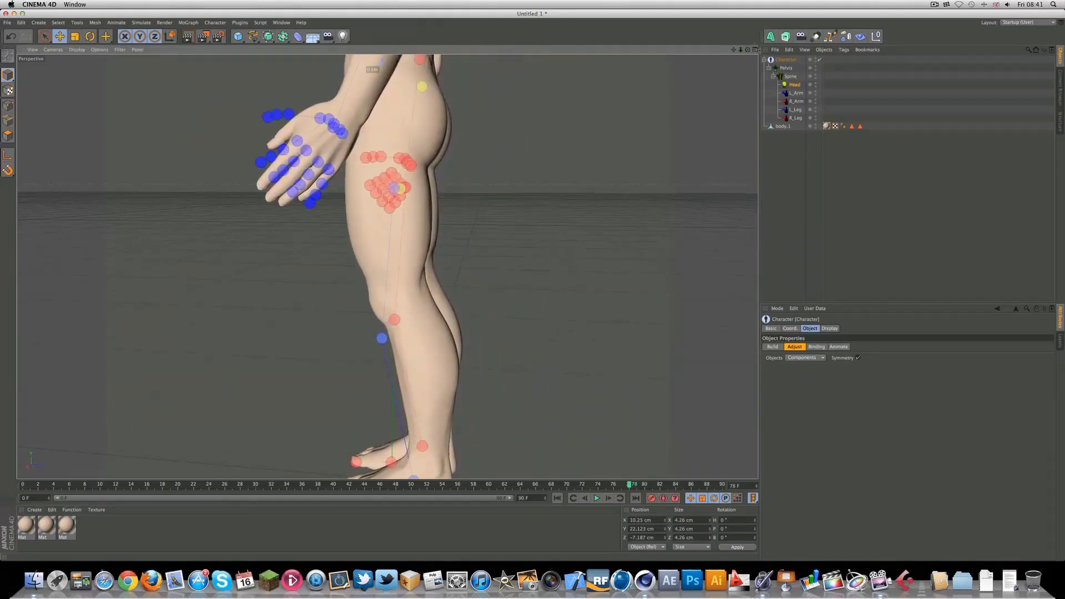
pyautogui.moveTo(748, 50)
pyautogui.mouseDown()
pyautogui.moveTo(627, 66)
pyautogui.moveTo(744, 70)
pyautogui.mouseUp()
pyautogui.keyDown('alt'); pyautogui.moveTo(388, 267); pyautogui.dragTo(387, 267); pyautogui.keyUp('alt')
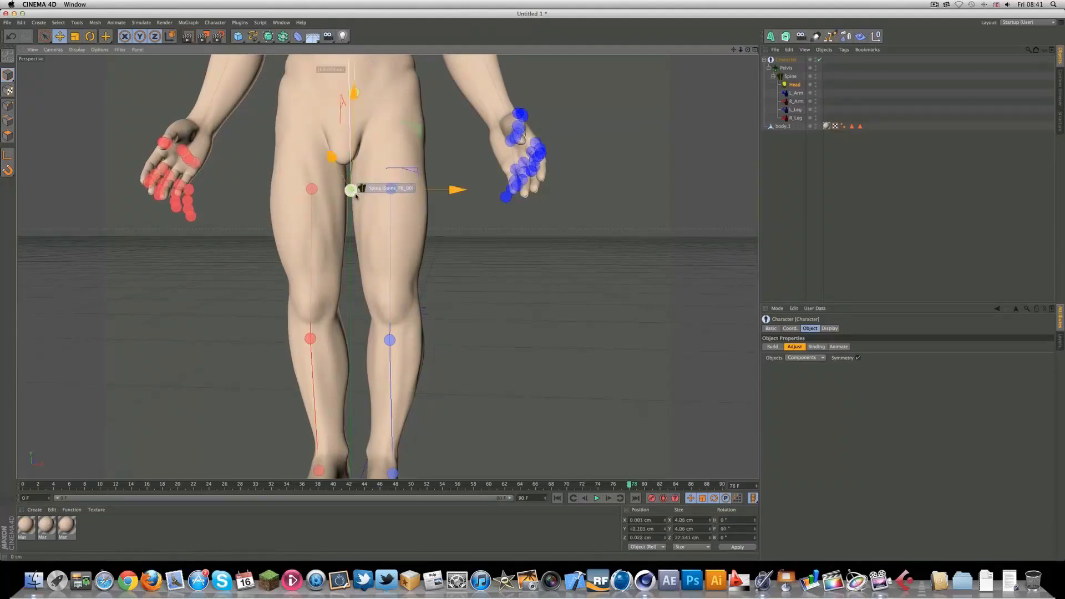
pyautogui.moveTo(357, 98); pyautogui.dragTo(353, 196)
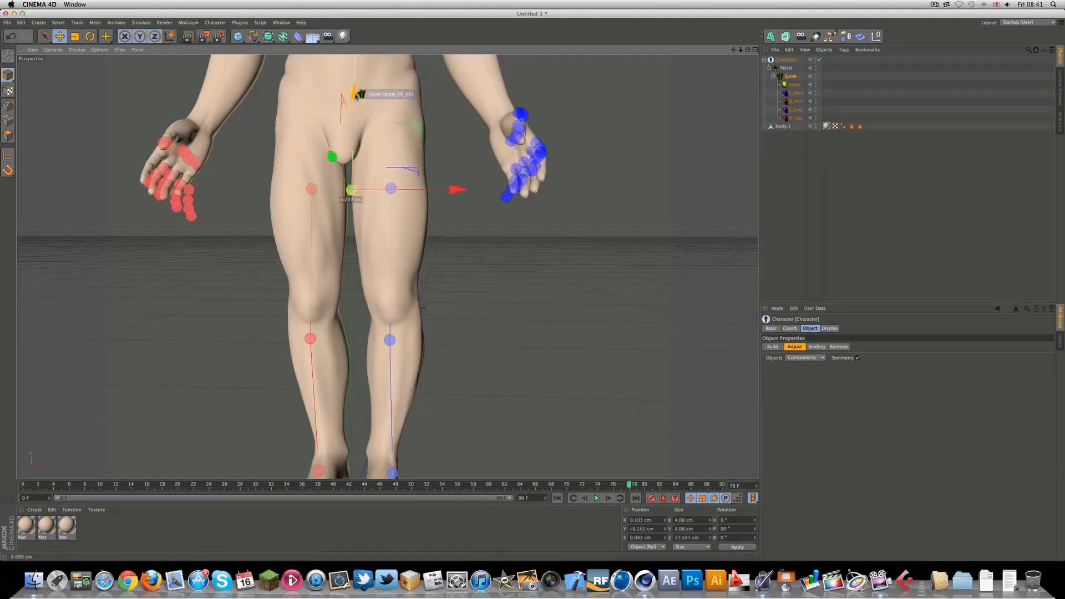
pyautogui.moveTo(355, 106)
pyautogui.mouseDown()
pyautogui.moveTo(356, 89)
pyautogui.moveTo(356, 103)
pyautogui.mouseUp()
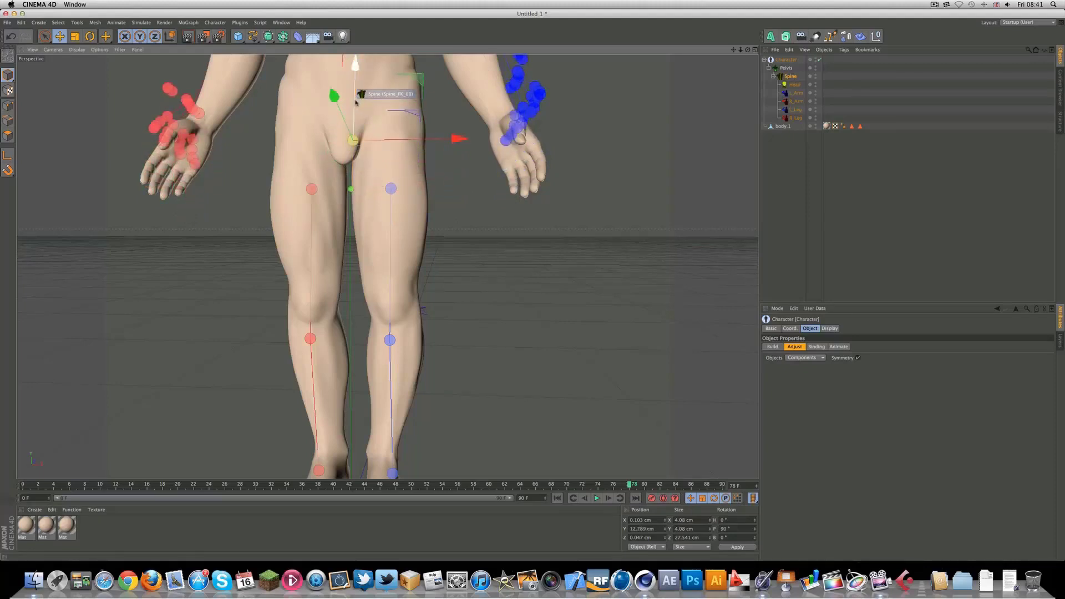
pyautogui.press('super+z')
# Raise the pelvis root joint to a height of about 92 cm so the hip joints sit at the model's hips.
pyautogui.scroll(3, 366, 192)
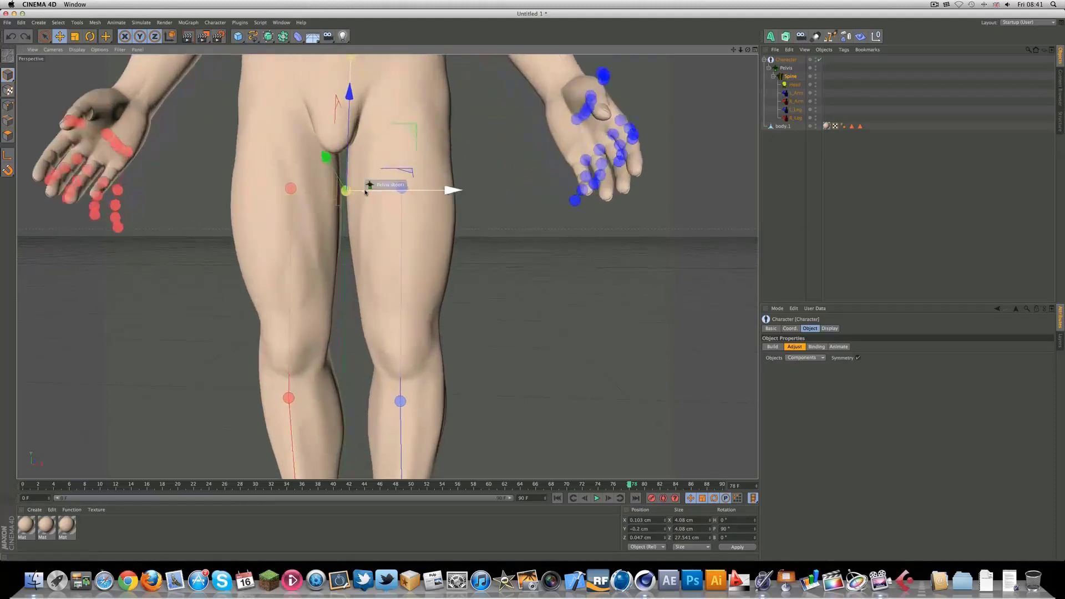
pyautogui.scroll(2, 366, 193)
pyautogui.click(333, 186)
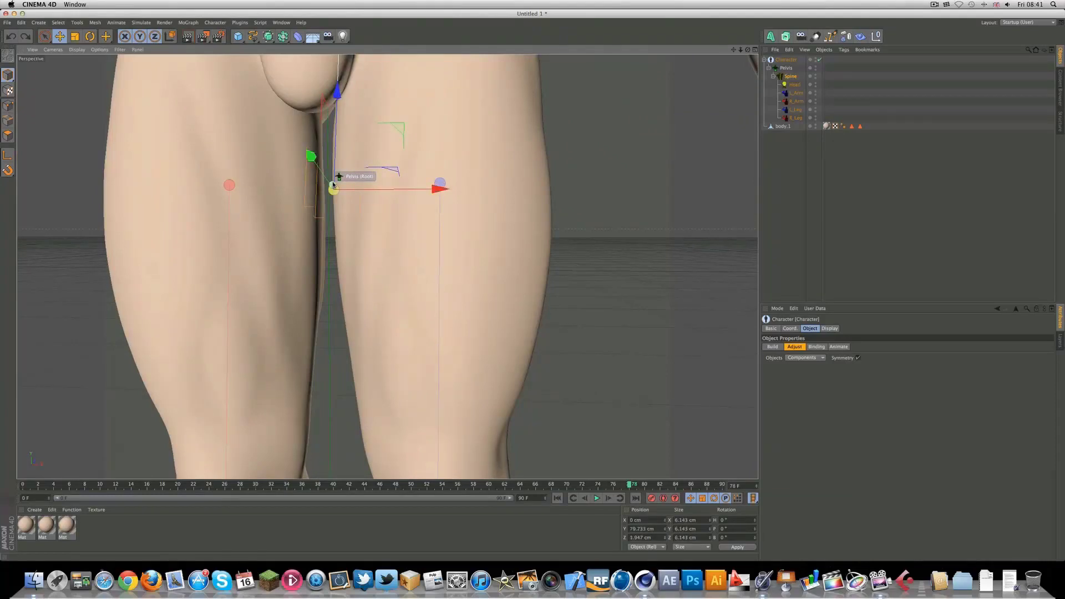
pyautogui.scroll(1, 334, 137)
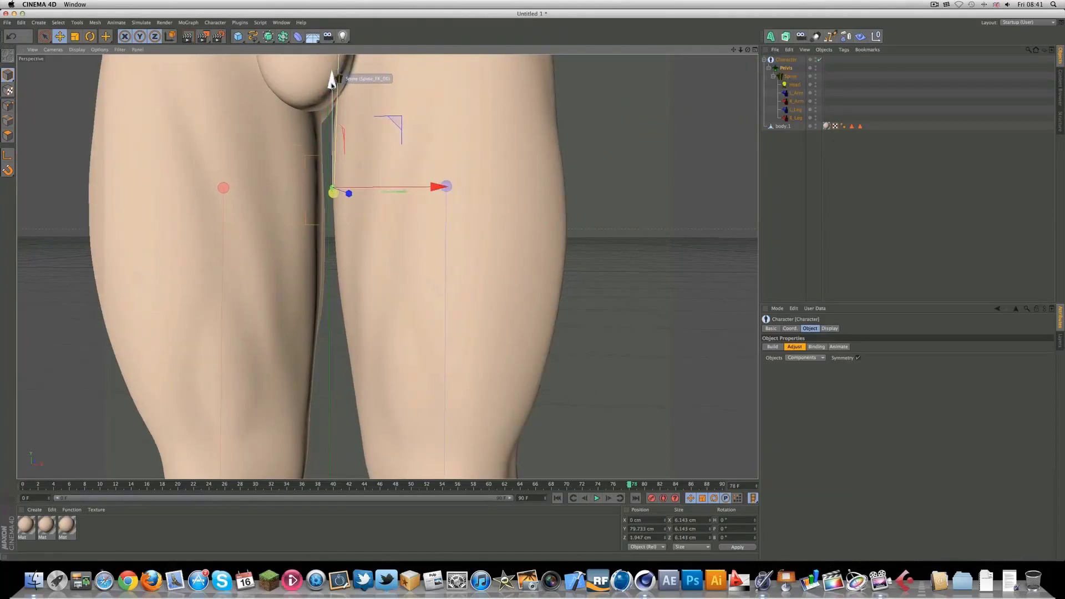
pyautogui.moveTo(333, 186); pyautogui.dragTo(335, 68)
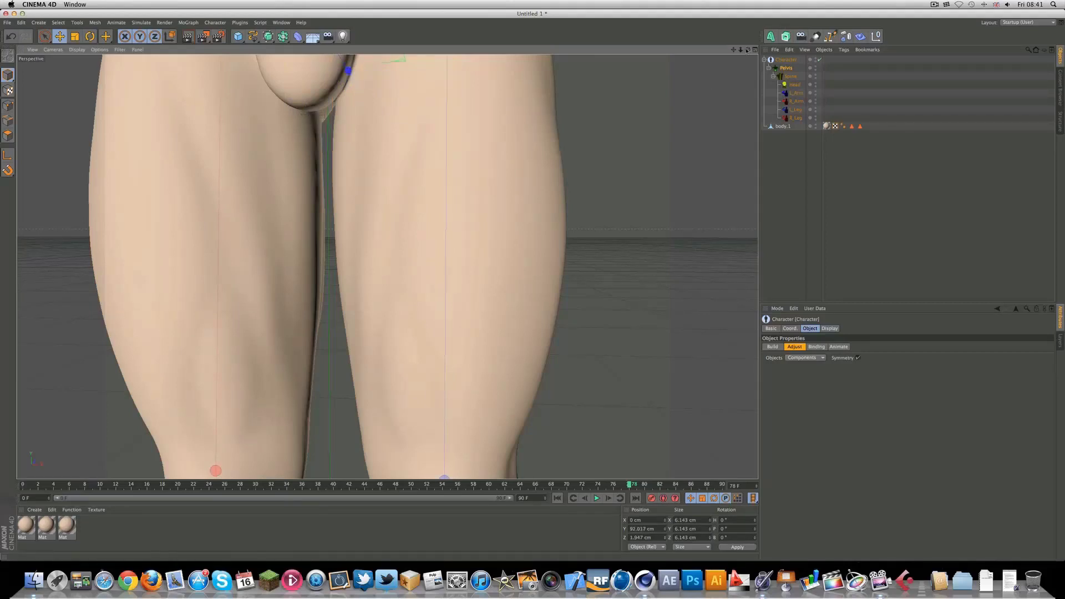
pyautogui.moveTo(741, 50); pyautogui.dragTo(519, 49)
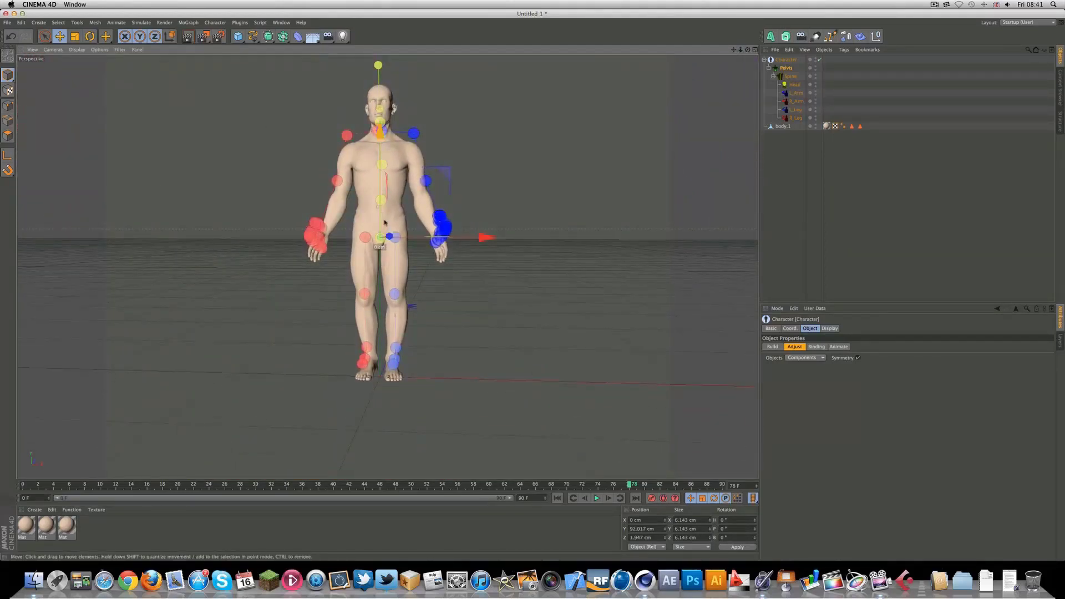
pyautogui.click(385, 107)
pyautogui.moveTo(384, 108)
pyautogui.mouseDown()
pyautogui.moveTo(386, 128)
pyautogui.moveTo(386, 116)
pyautogui.mouseUp()
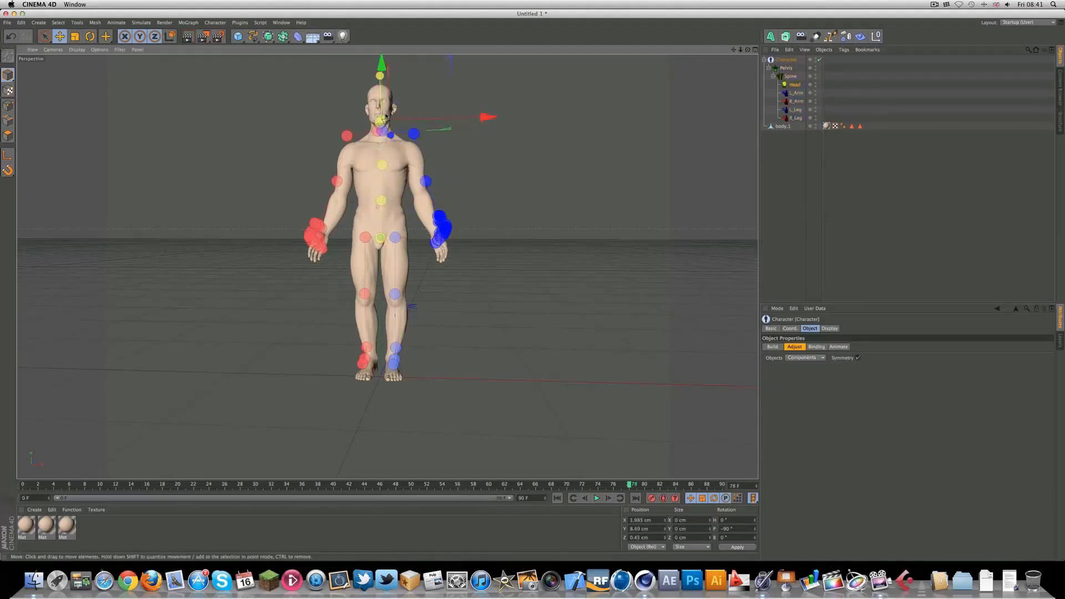
pyautogui.click(386, 117)
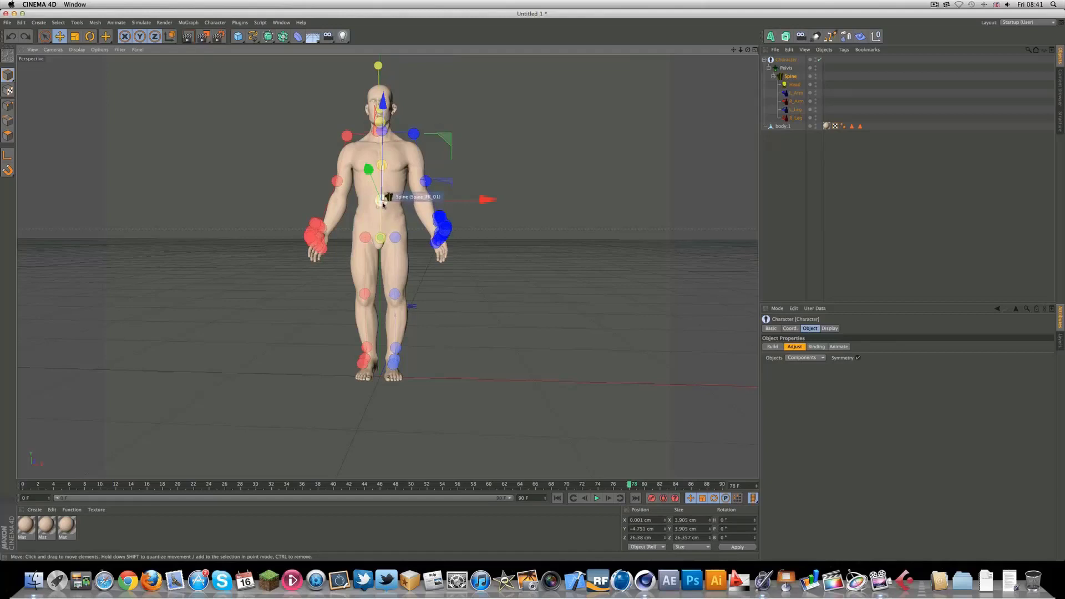
# Lower the waist spine joint about 11 cm to bring the shoulder, arm and head joints down onto the model.
pyautogui.moveTo(383, 102); pyautogui.dragTo(387, 121)
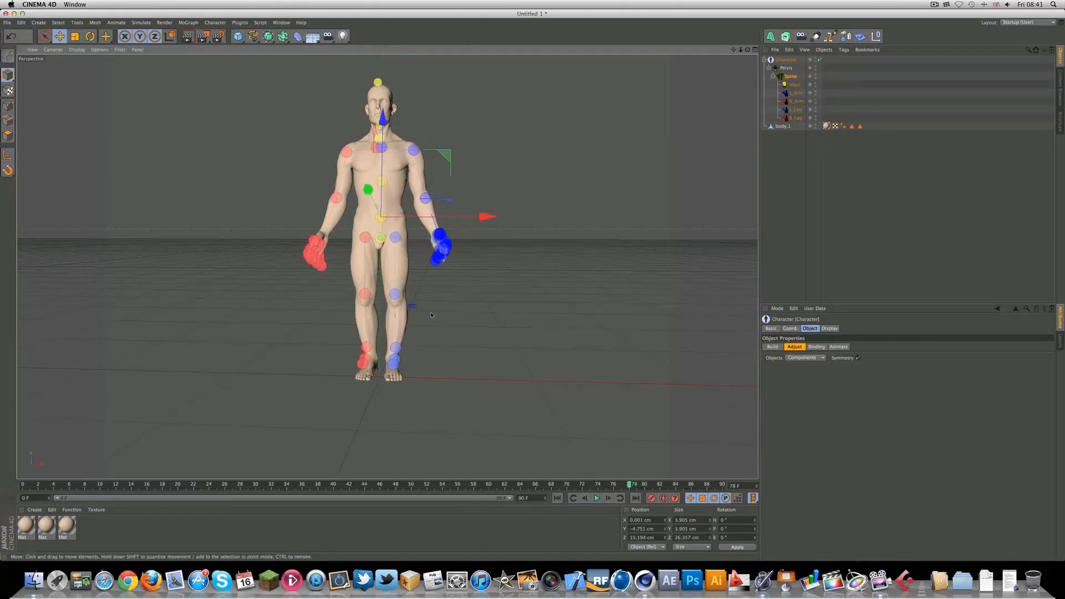
# Lower the left knee joint to about Z 42 cm and set it back to about Y -1.8 cm, fitting the model's knee in side view.
pyautogui.moveTo(749, 49); pyautogui.dragTo(642, 53)
pyautogui.moveTo(406, 300); pyautogui.dragTo(404, 275)
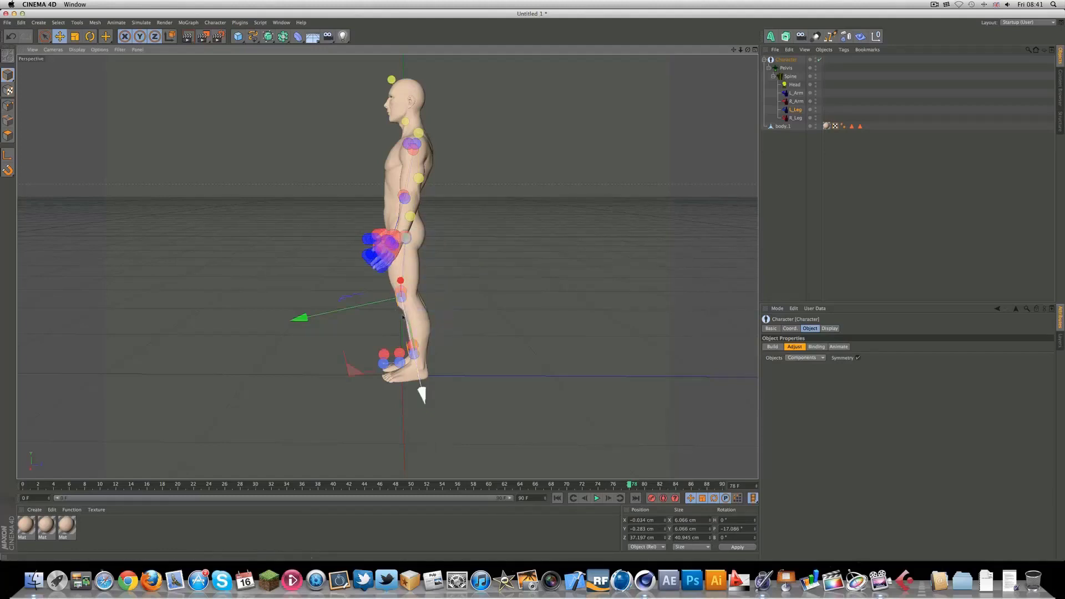
pyautogui.moveTo(402, 317); pyautogui.dragTo(406, 325)
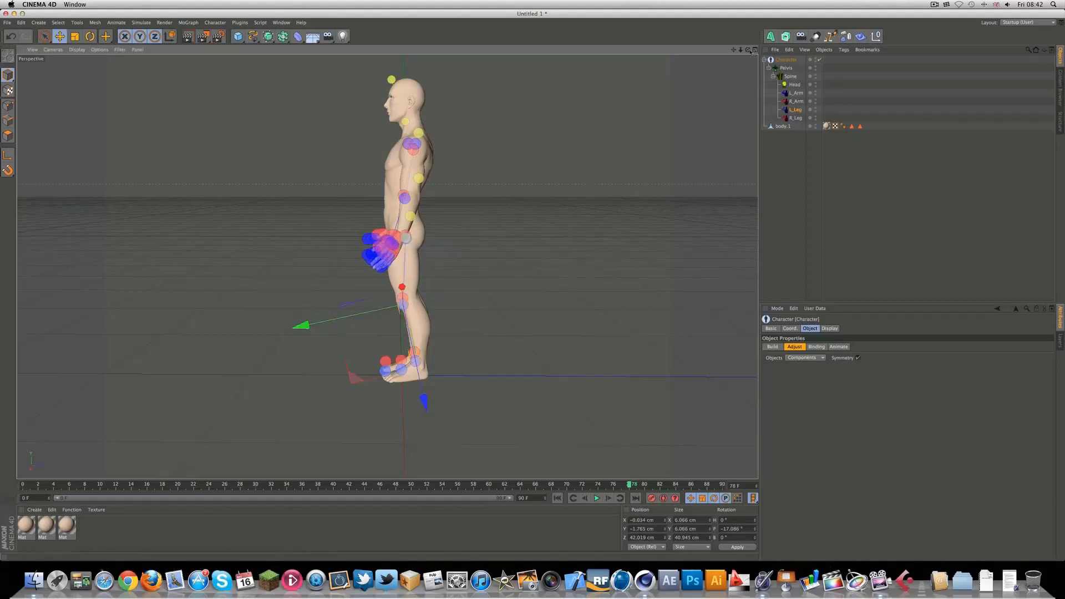
# Fit the left ankle joint inside the model's ankle and check the leg joints from behind and in front.
pyautogui.moveTo(748, 50)
pyautogui.mouseDown()
pyautogui.moveTo(757, 25)
pyautogui.moveTo(739, 38)
pyautogui.mouseUp()
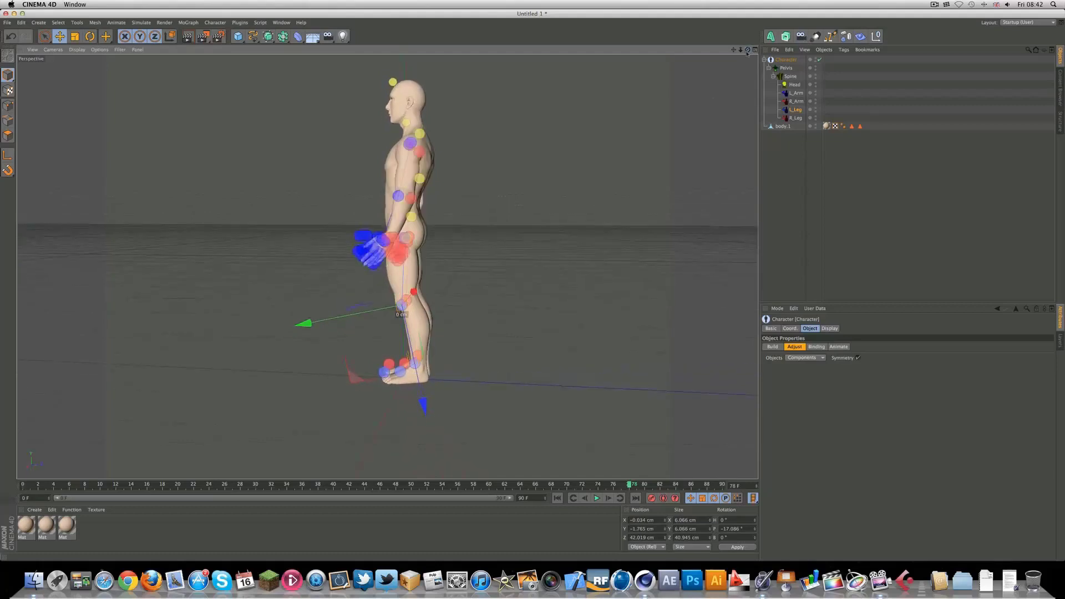
pyautogui.click(418, 359)
pyautogui.moveTo(415, 340); pyautogui.dragTo(422, 340)
pyautogui.moveTo(364, 282); pyautogui.dragTo(366, 284)
pyautogui.moveTo(747, 49); pyautogui.dragTo(661, 57)
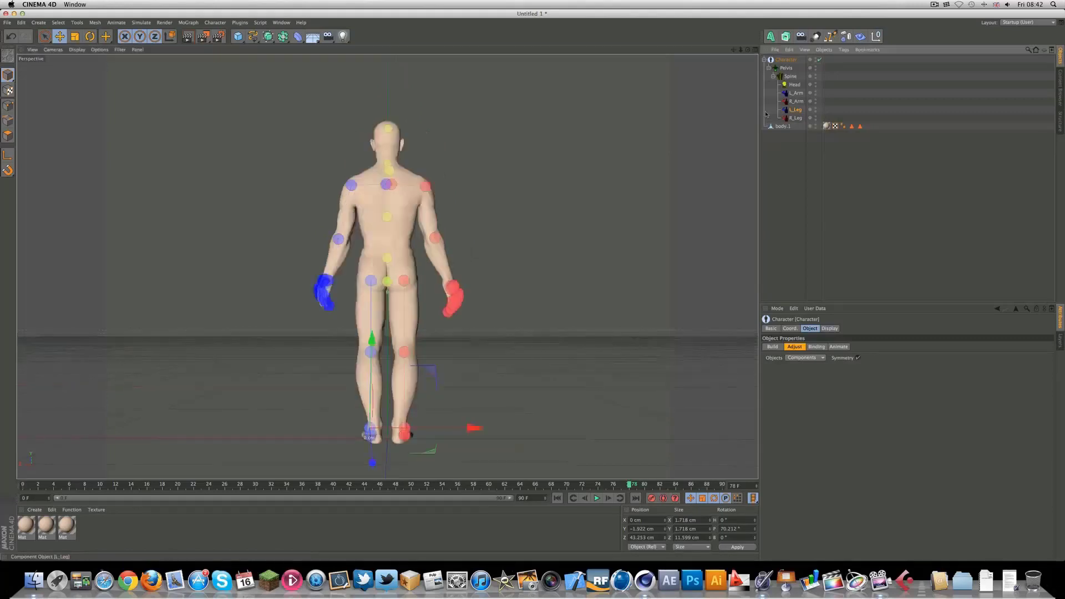
pyautogui.moveTo(747, 49)
pyautogui.mouseDown()
pyautogui.moveTo(644, 51)
pyautogui.moveTo(747, 49)
pyautogui.mouseUp()
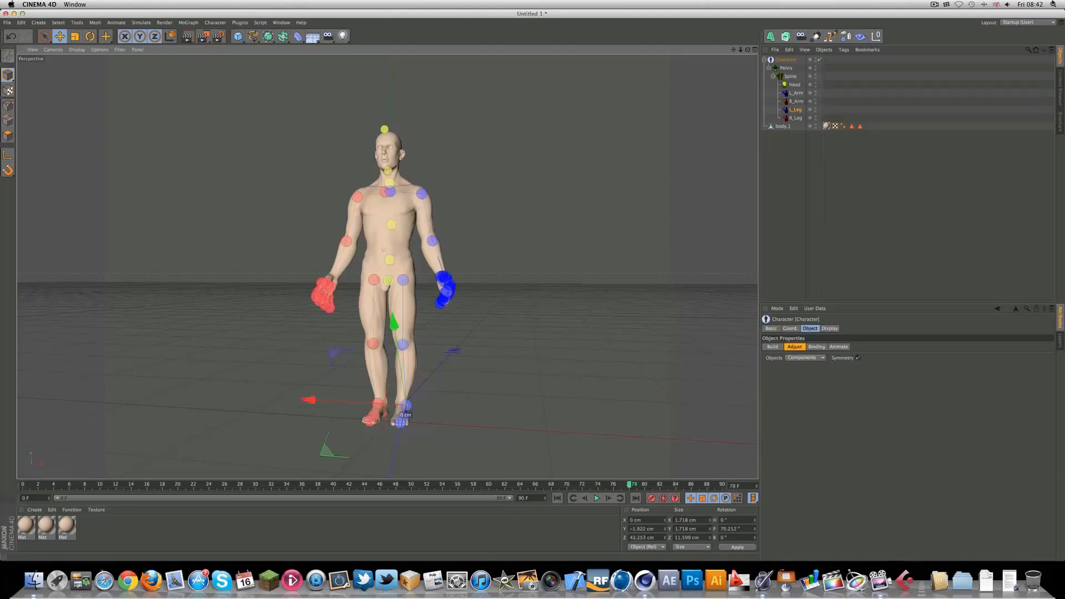
pyautogui.click(964, 3)
pyautogui.click(955, 18)
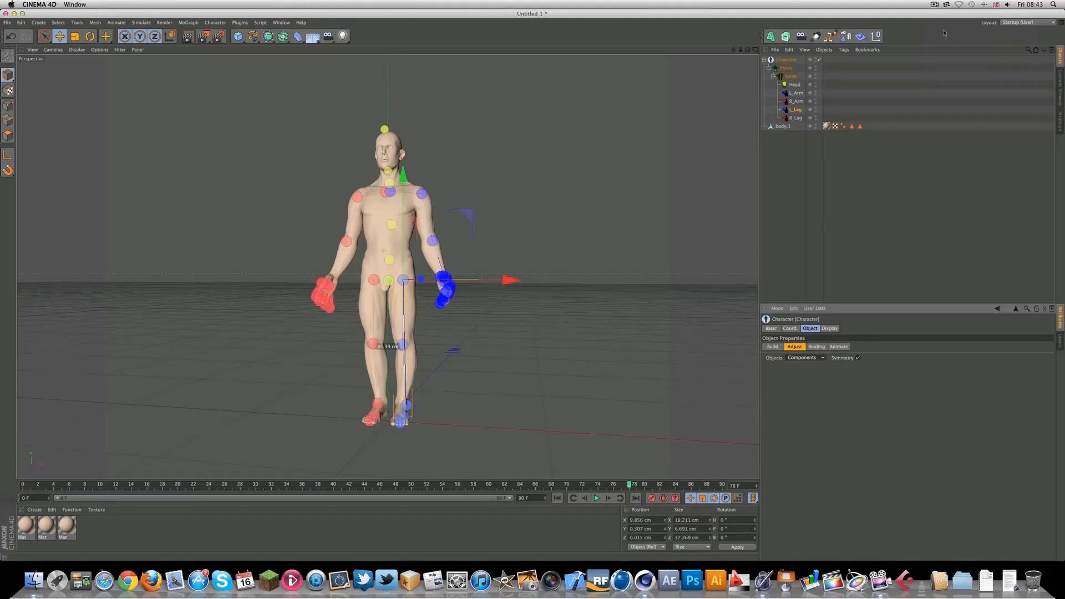
# Switch the Character's adjustable objects from Components to Controllers.
pyautogui.click(800, 359)
pyautogui.click(800, 376)
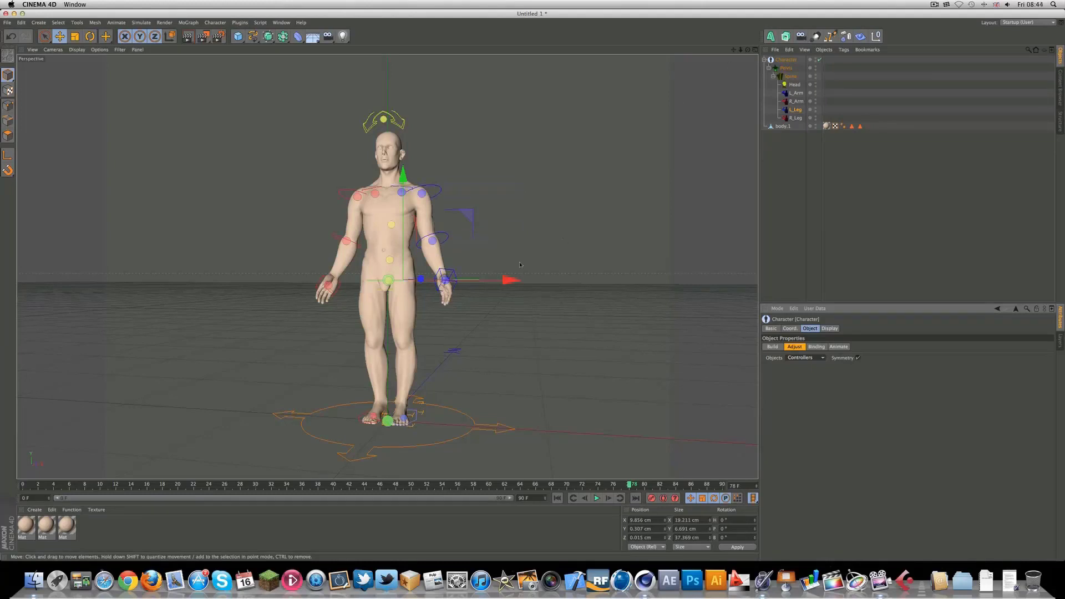
# Move the left and right hand controllers down past the model's hands, clear of the fingertips.
pyautogui.click(446, 280)
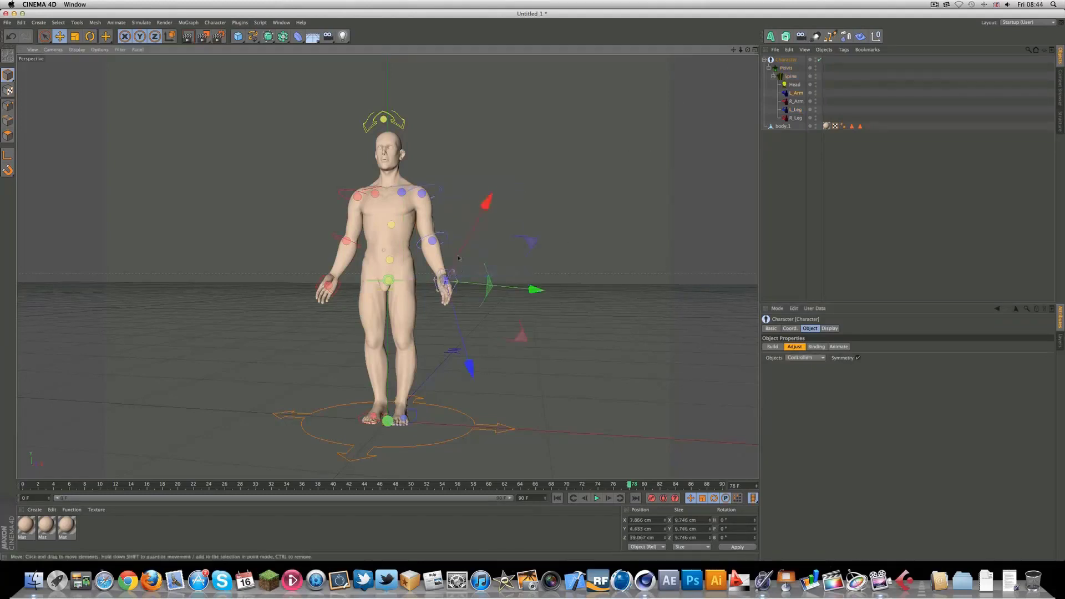
pyautogui.moveTo(458, 325); pyautogui.dragTo(464, 365)
pyautogui.moveTo(541, 317); pyautogui.dragTo(525, 323)
pyautogui.click(328, 286)
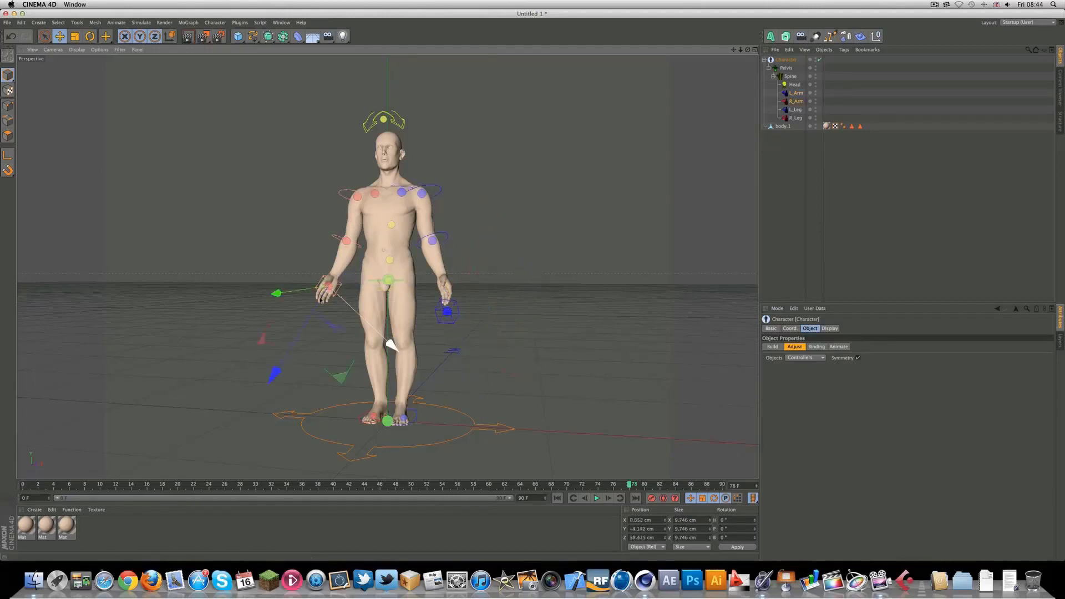
pyautogui.moveTo(307, 313); pyautogui.dragTo(346, 325)
# Lower the head controller around the model's head to about Y -11.8 cm and Z 18.1 cm, checking it from the side and front.
pyautogui.keyDown('alt'); pyautogui.moveTo(389, 265); pyautogui.dragTo(388, 239); pyautogui.keyUp('alt')
pyautogui.click(383, 116)
pyautogui.moveTo(383, 68); pyautogui.dragTo(383, 83)
pyautogui.moveTo(484, 130); pyautogui.dragTo(496, 130)
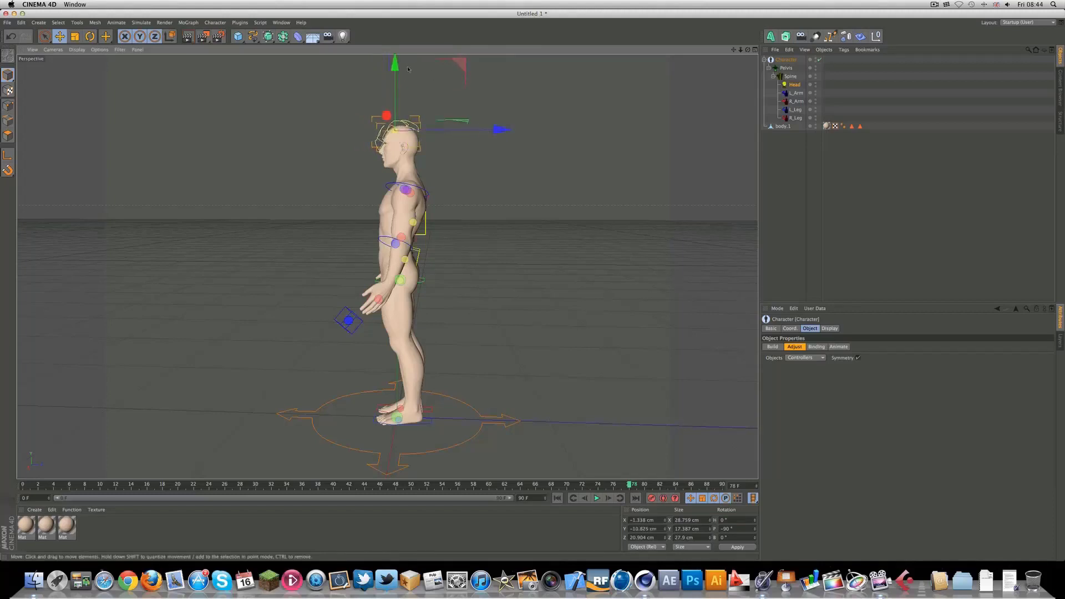
pyautogui.moveTo(403, 68); pyautogui.dragTo(397, 76)
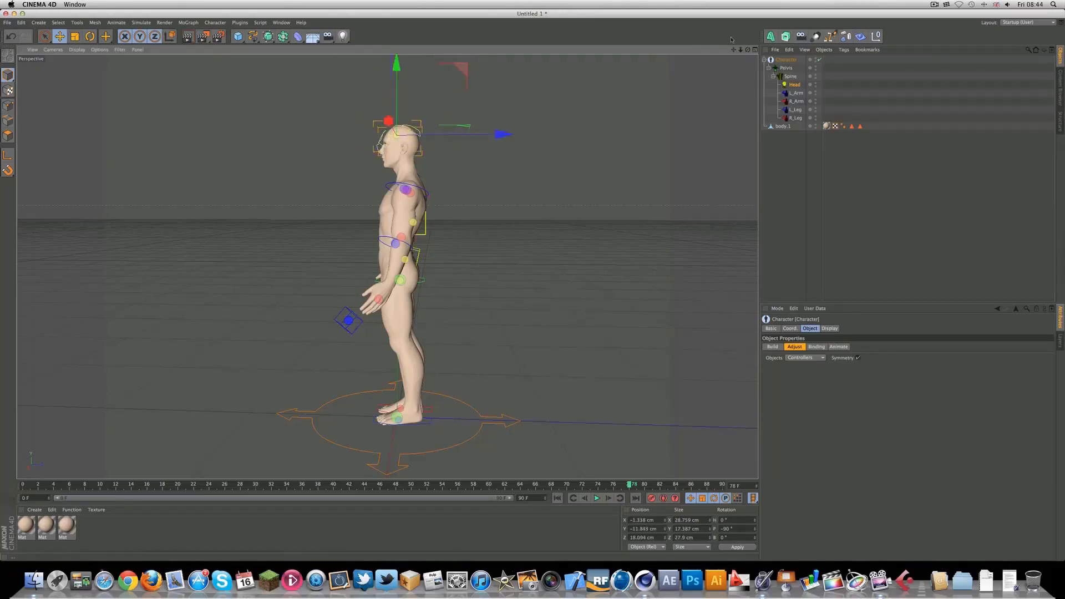
pyautogui.moveTo(747, 50); pyautogui.dragTo(825, 54)
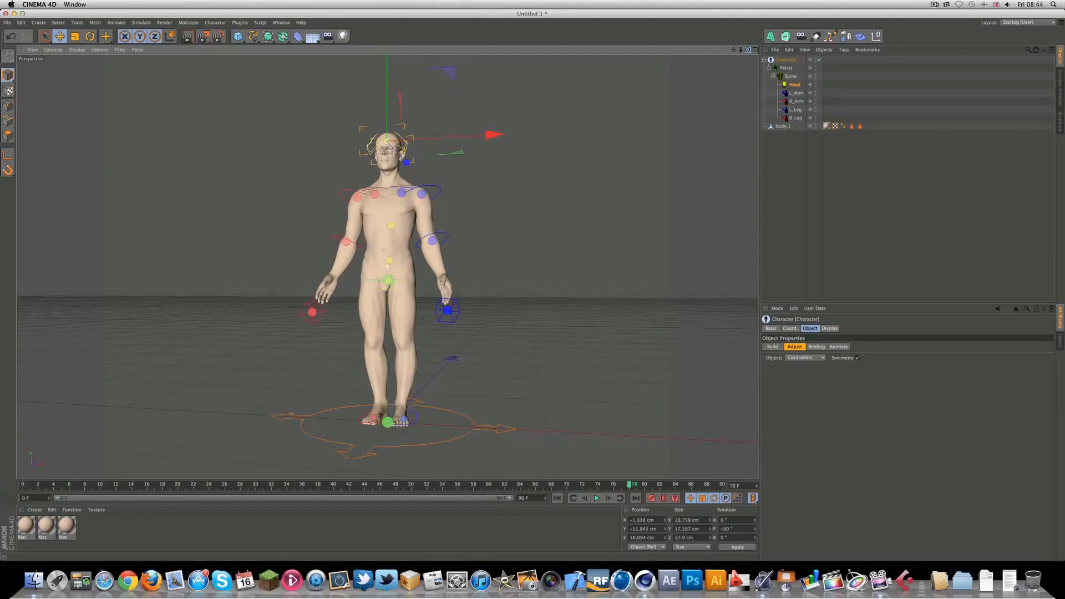
pyautogui.moveTo(388, 267)
pyautogui.keyDown('alt'); pyautogui.mouseDown()
pyautogui.moveTo(410, 267)
pyautogui.moveTo(366, 267)
pyautogui.moveTo(383, 261)
pyautogui.moveTo(389, 233)
pyautogui.moveTo(388, 268)
pyautogui.moveTo(410, 267)
pyautogui.moveTo(387, 267)
pyautogui.mouseUp(); pyautogui.keyUp('alt')
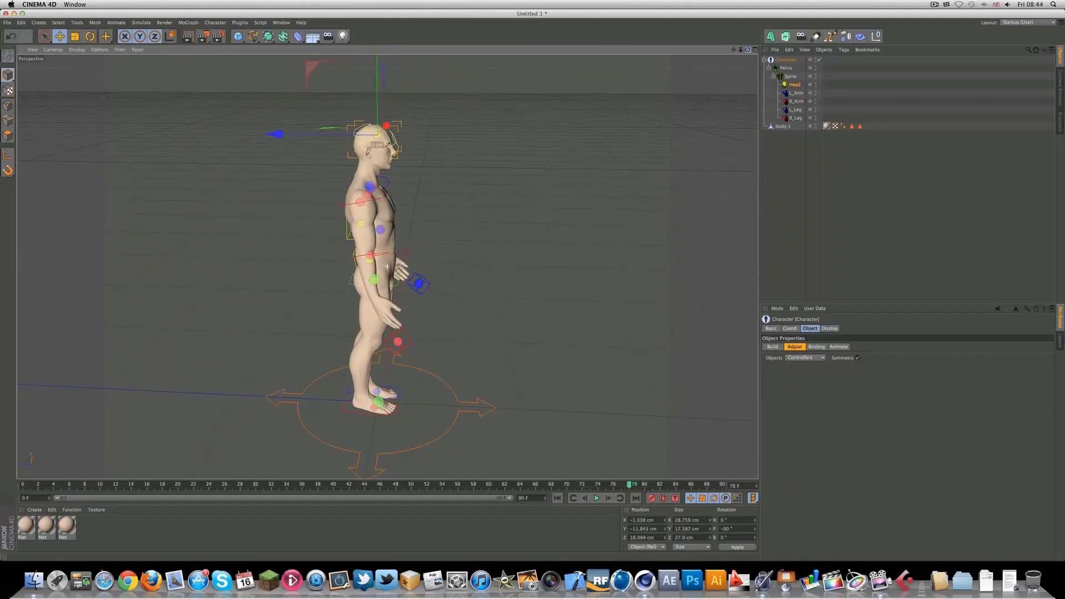
# Switch the Character to Animate mode, play and stop the timeline, and return to frame 0.
pyautogui.click(838, 347)
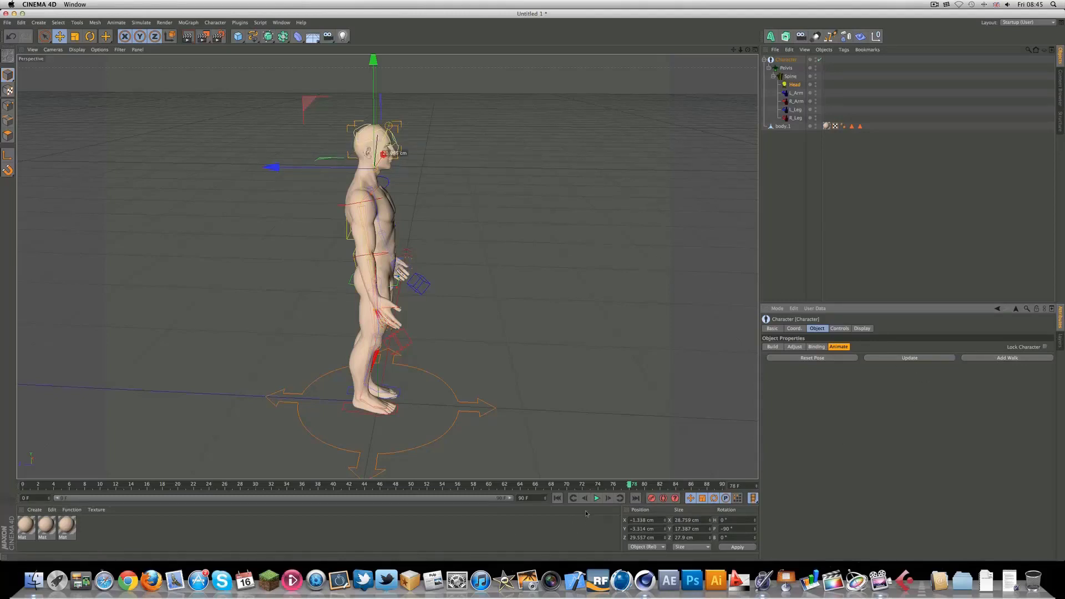
pyautogui.click(598, 499)
pyautogui.click(598, 499)
pyautogui.click(557, 498)
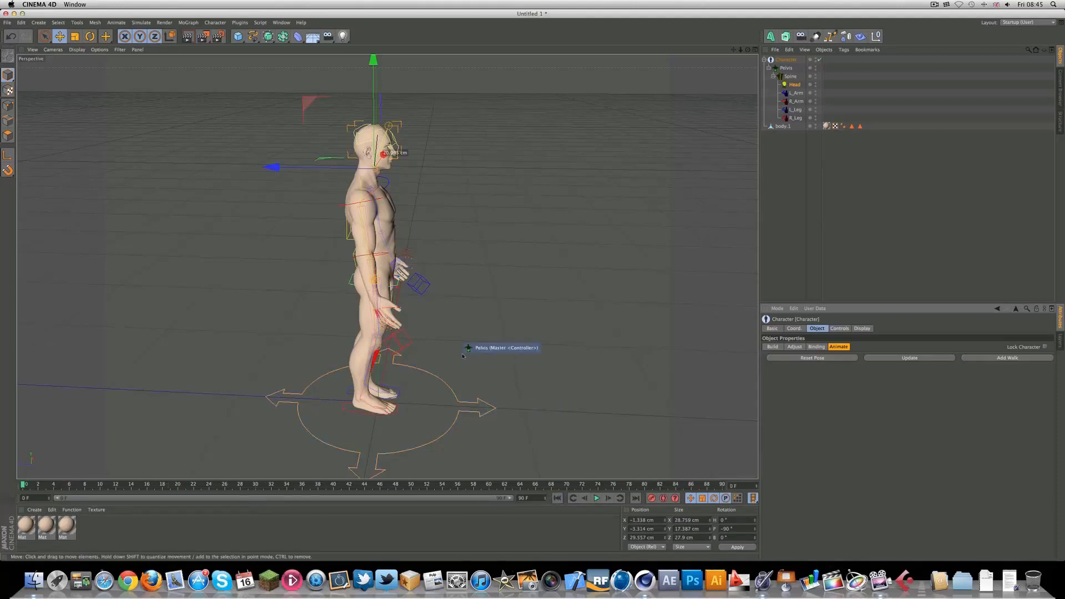
pyautogui.click(936, 5)
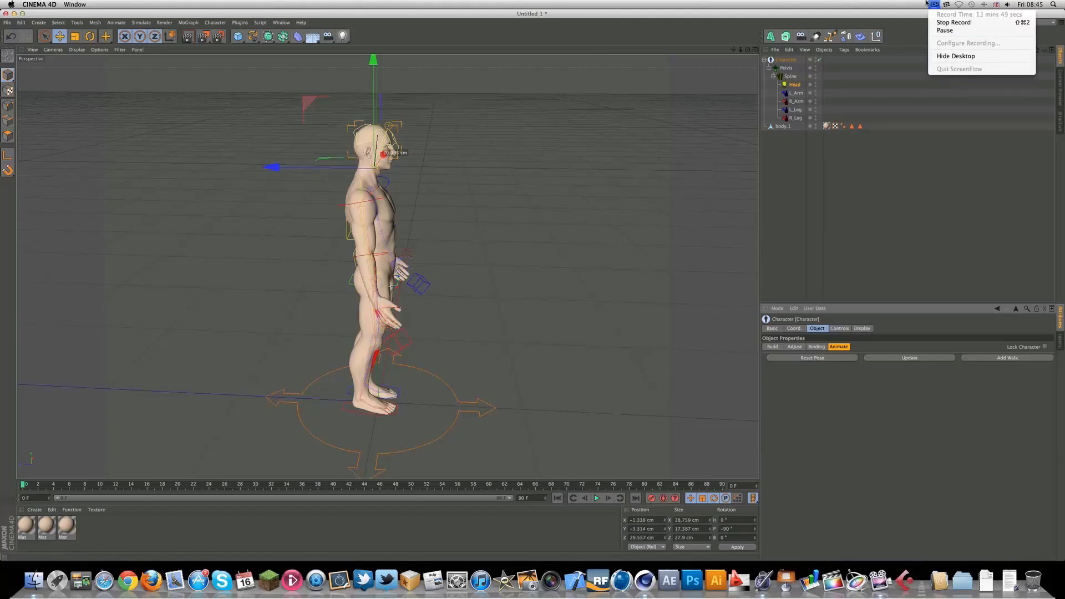
pyautogui.click(931, 3)
pyautogui.click(935, 5)
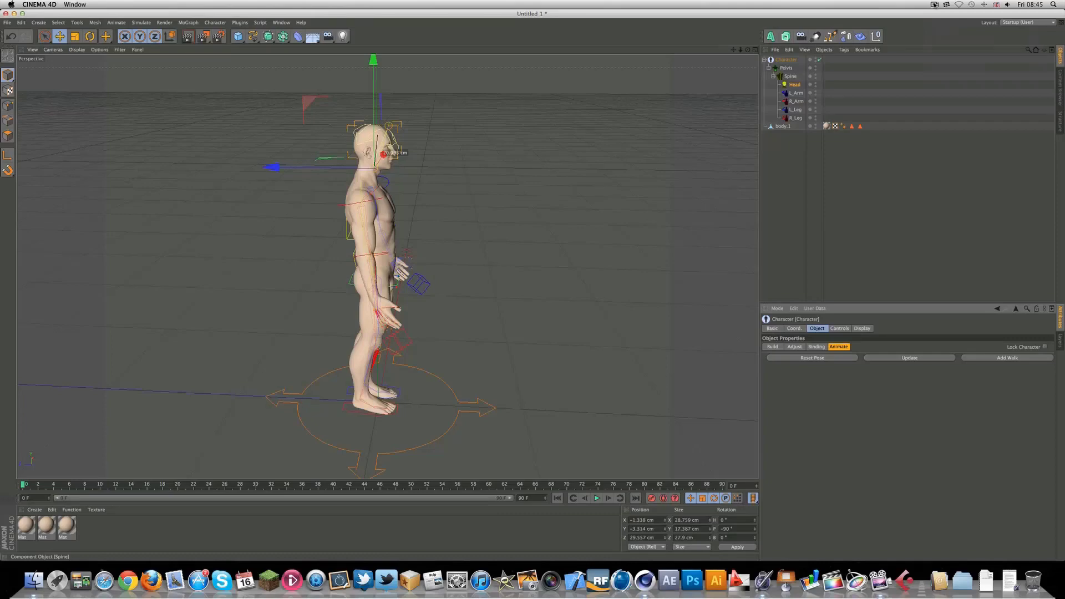
pyautogui.click(935, 5)
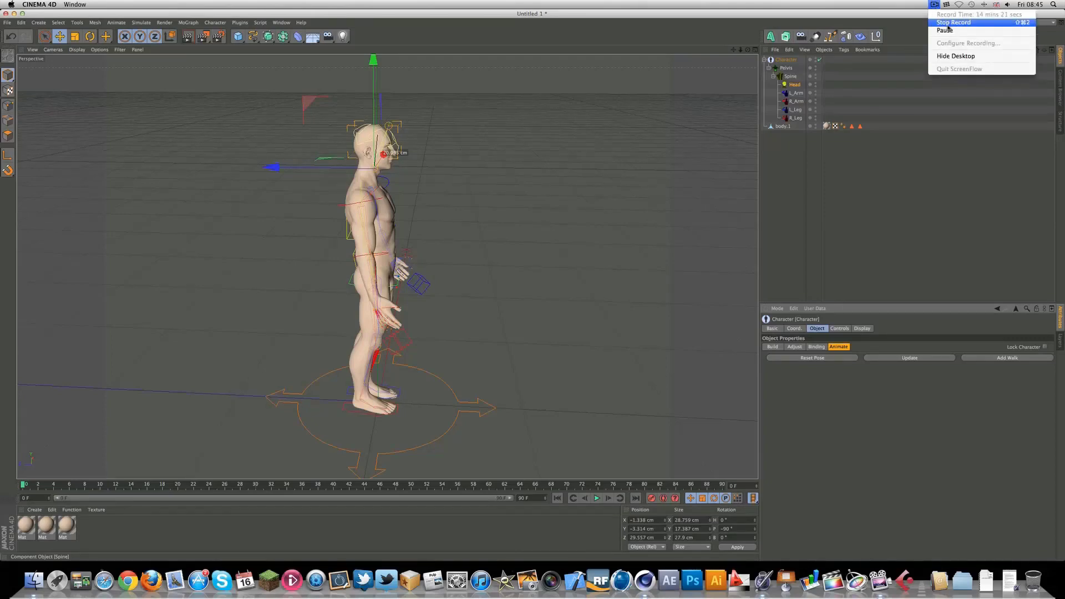